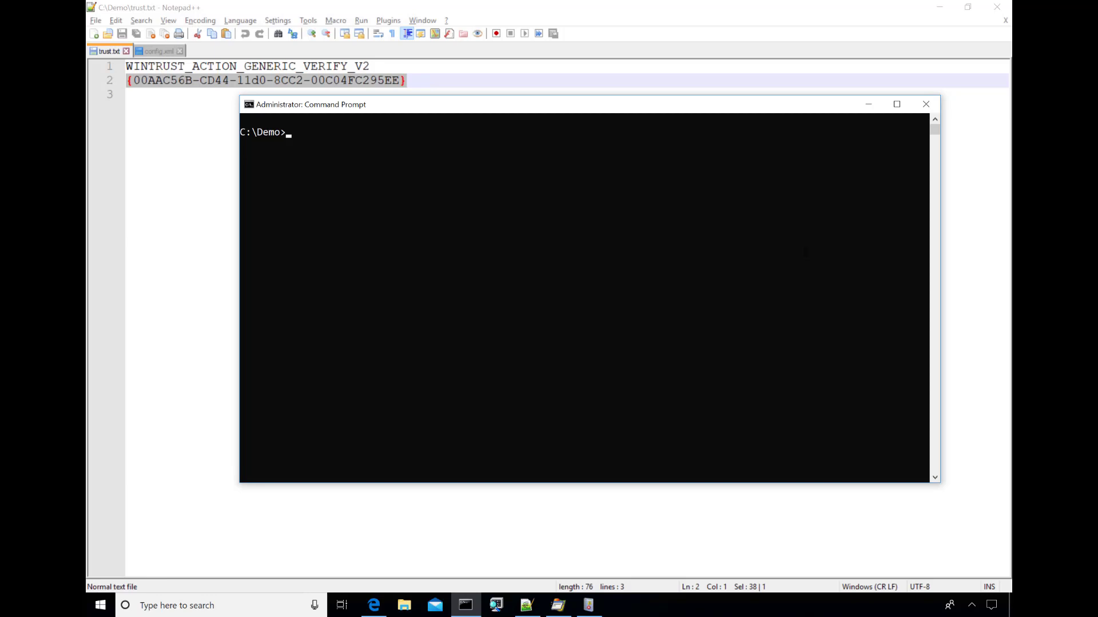
Check the signature of c:\windows\notepad.exe with sigcheck-2.73.exe
{"action": "type", "text": "sigcheck-2.73.exe c:\\windows\\"}
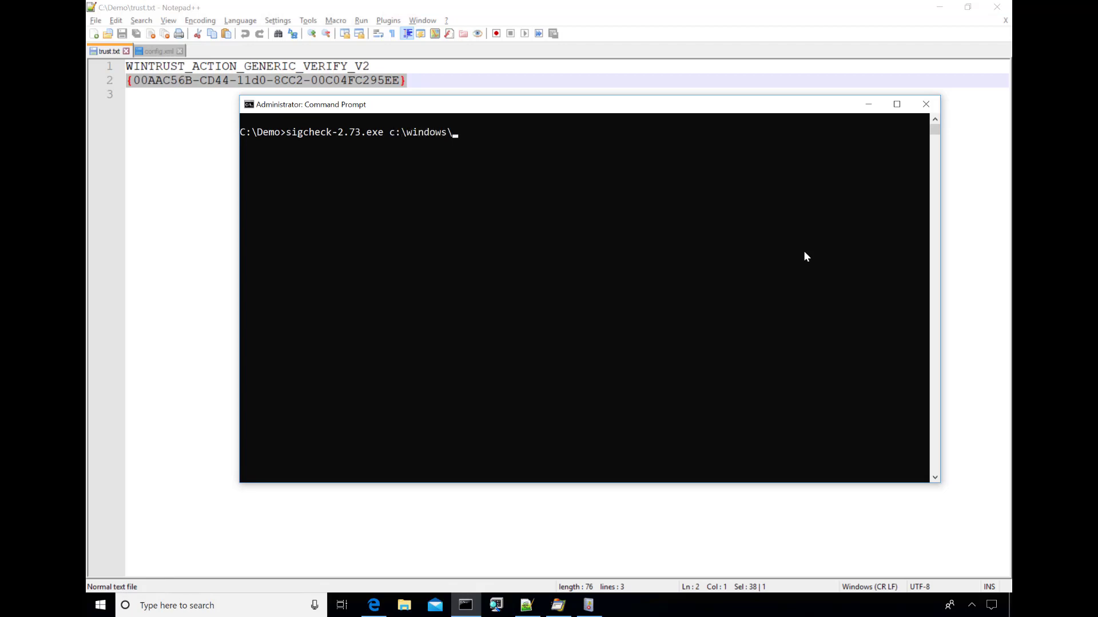
{"action": "type", "text": "no"}
{"action": "key", "text": "Tab"}
{"action": "key", "text": "Return"}
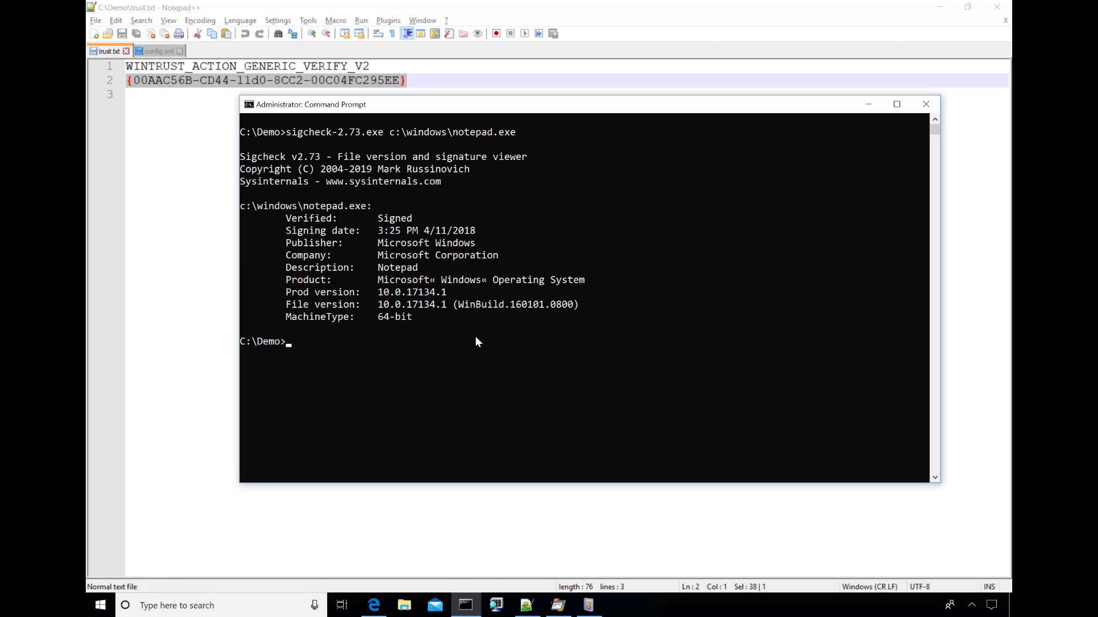
Rerun the notepad.exe check with -i and review its full certificate chain and counter-signers
{"action": "key", "text": "Up"}
{"action": "key", "text": "ctrl+Left"}
{"action": "type", "text": "-i"}
{"action": "key", "text": "Return"}
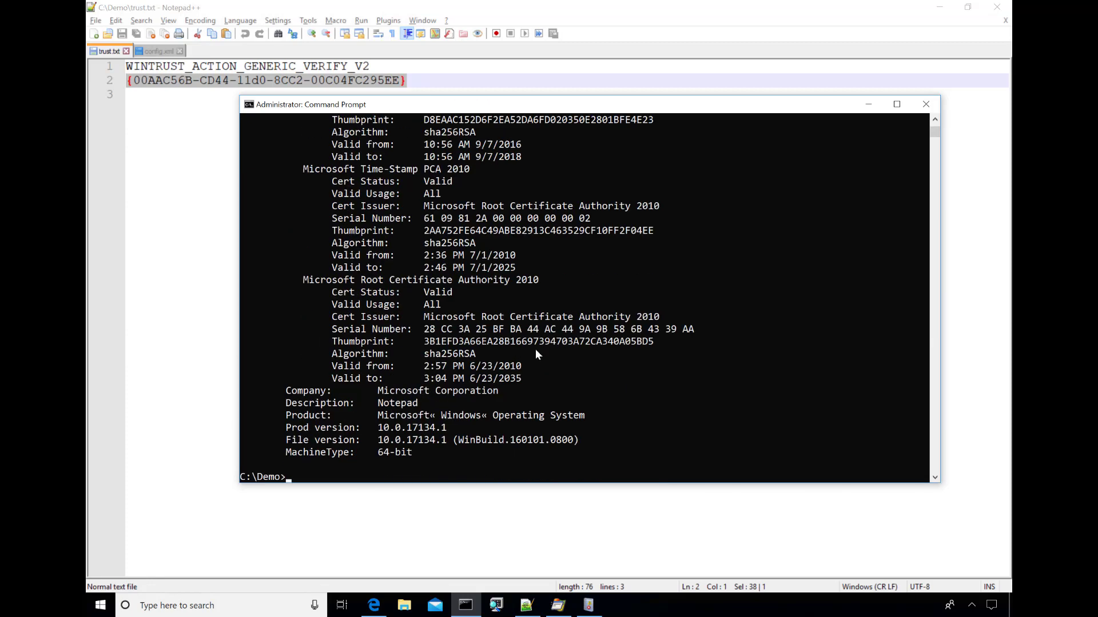
{"action": "scroll", "coordinate": [579, 279], "scroll_direction": "up", "scroll_amount": 6}
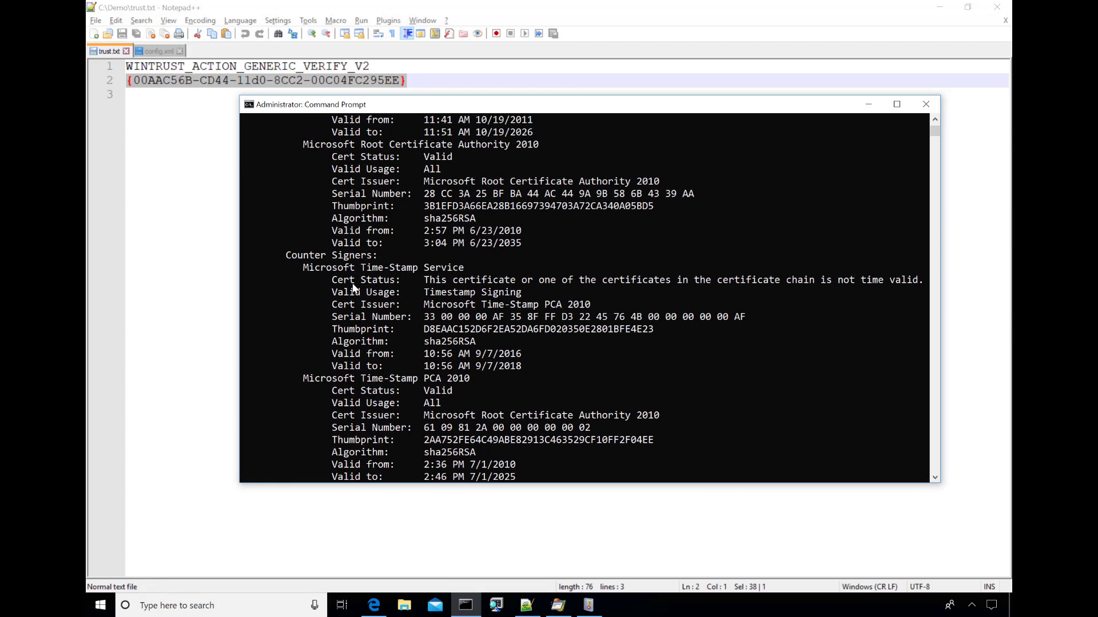
{"action": "scroll", "coordinate": [416, 292], "scroll_direction": "up", "scroll_amount": 9}
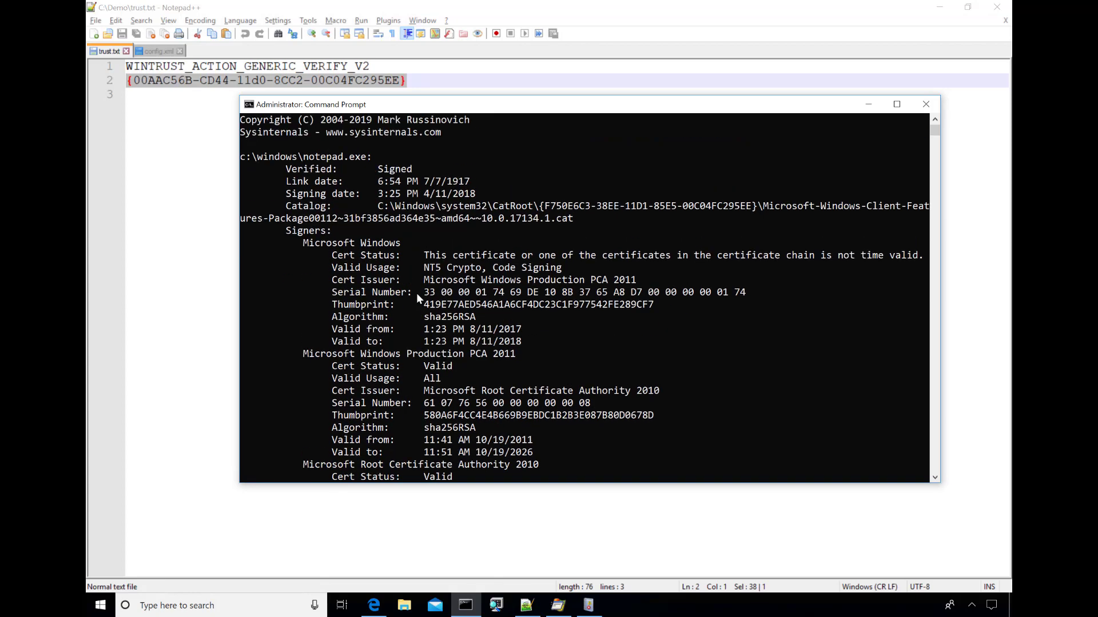
{"action": "scroll", "coordinate": [416, 292], "scroll_direction": "down", "scroll_amount": 8}
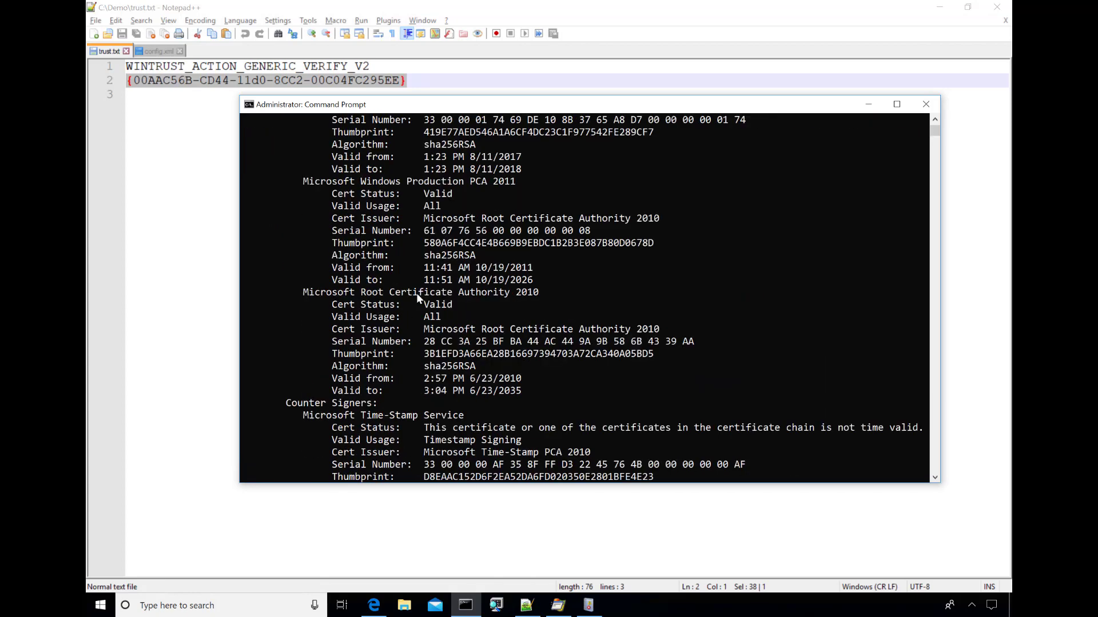
{"action": "scroll", "coordinate": [416, 293], "scroll_direction": "down", "scroll_amount": 10}
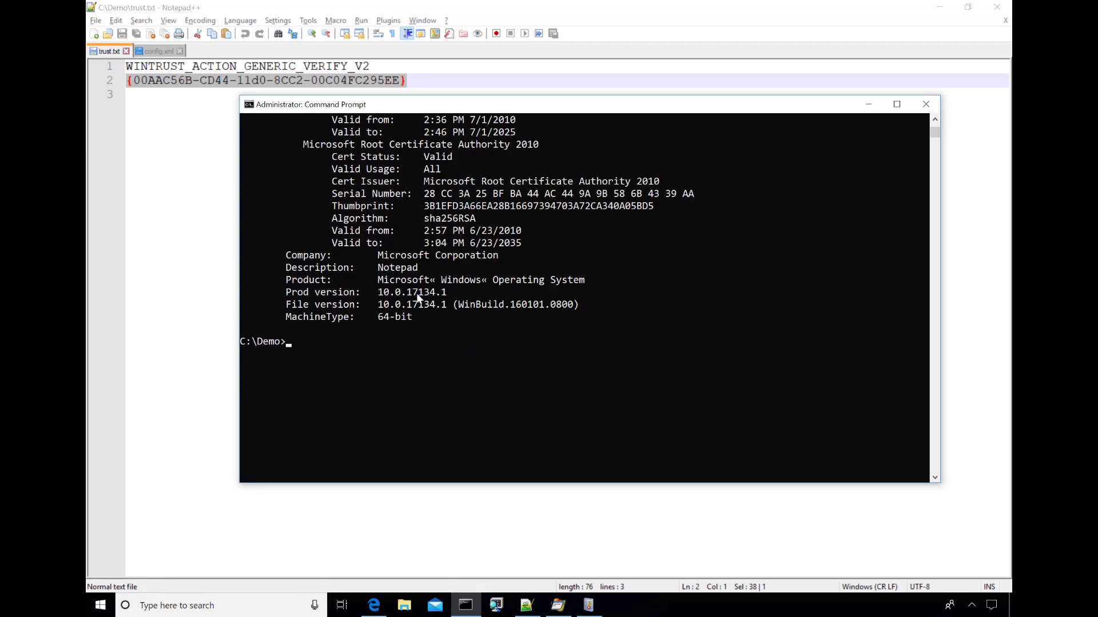
Run sigcheck-2.73.exe on ToolCheck.dll to check its signature
{"action": "key", "text": "BackSpace"}
{"action": "key", "text": "BackSpace"}
{"action": "key", "text": "BackSpace"}
{"action": "key", "text": "BackSpace"}
{"action": "key", "text": "BackSpace"}
{"action": "key", "text": "BackSpace"}
{"action": "key", "text": "BackSpace"}
{"action": "key", "text": "BackSpace"}
{"action": "key", "text": "BackSpace"}
{"action": "key", "text": "BackSpace"}
{"action": "key", "text": "BackSpace"}
{"action": "key", "text": "BackSpace"}
{"action": "key", "text": "BackSpace"}
{"action": "key", "text": "BackSpace"}
{"action": "key", "text": "BackSpace"}
{"action": "key", "text": "BackSpace"}
{"action": "key", "text": "BackSpace"}
{"action": "key", "text": "BackSpace"}
{"action": "key", "text": "BackSpace"}
{"action": "key", "text": "BackSpace"}
{"action": "key", "text": "BackSpace"}
{"action": "key", "text": "BackSpace"}
{"action": "type", "text": "ToolCheck.dll"}
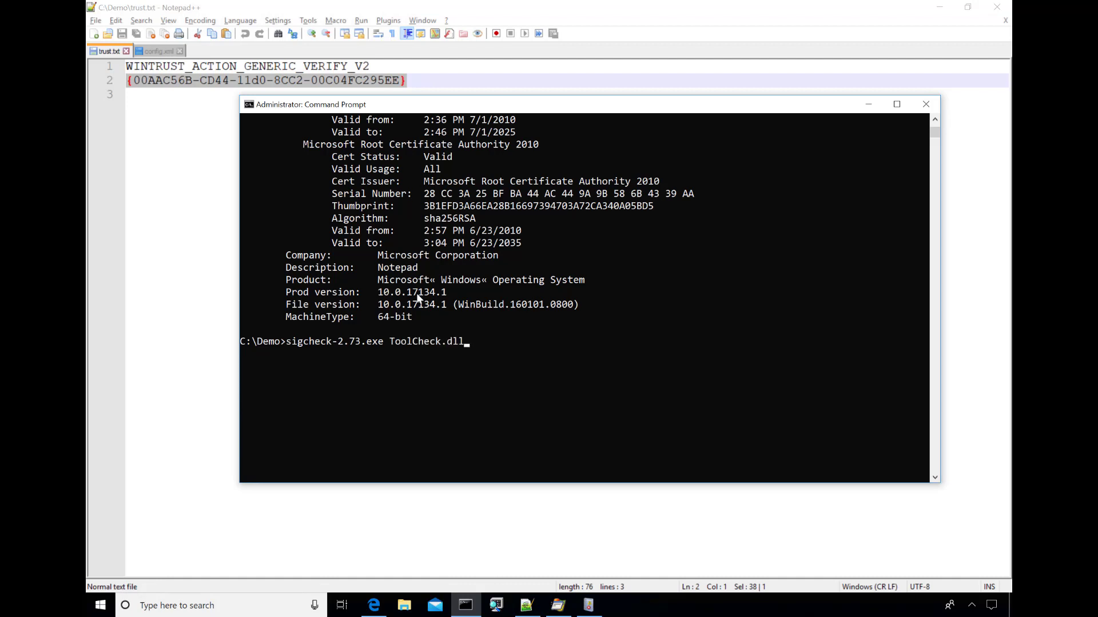
{"action": "key", "text": "Return"}
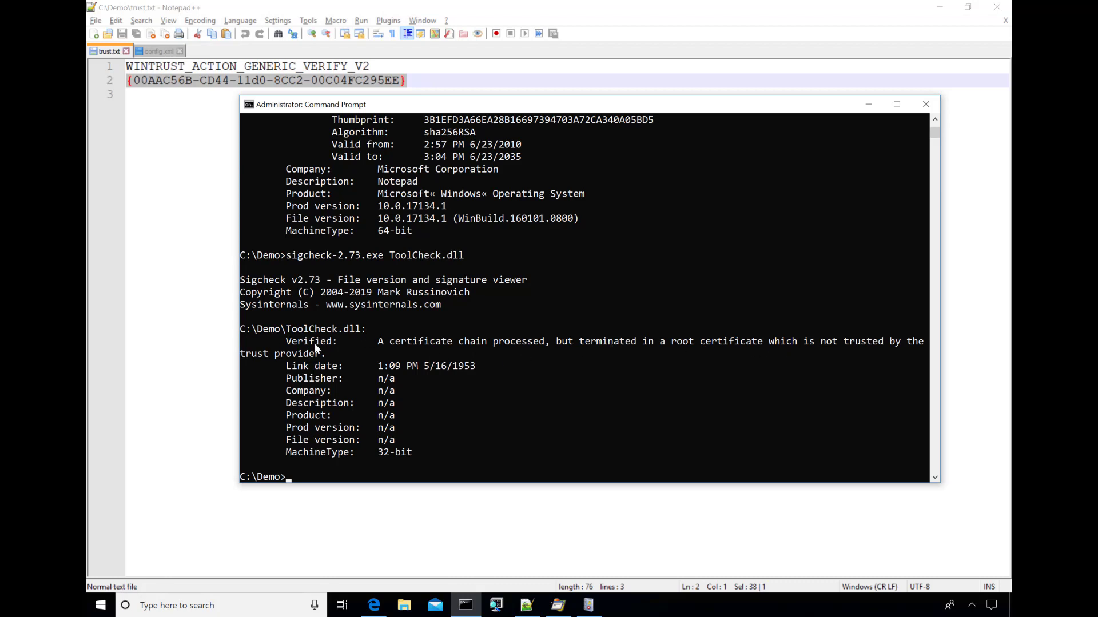
Rerun the ToolCheck.dll check with -i, showing the untrusted root and 4/22/2020 signing date
{"action": "key", "text": "Up"}
{"action": "key", "text": "ctrl+Left"}
{"action": "type", "text": "-i"}
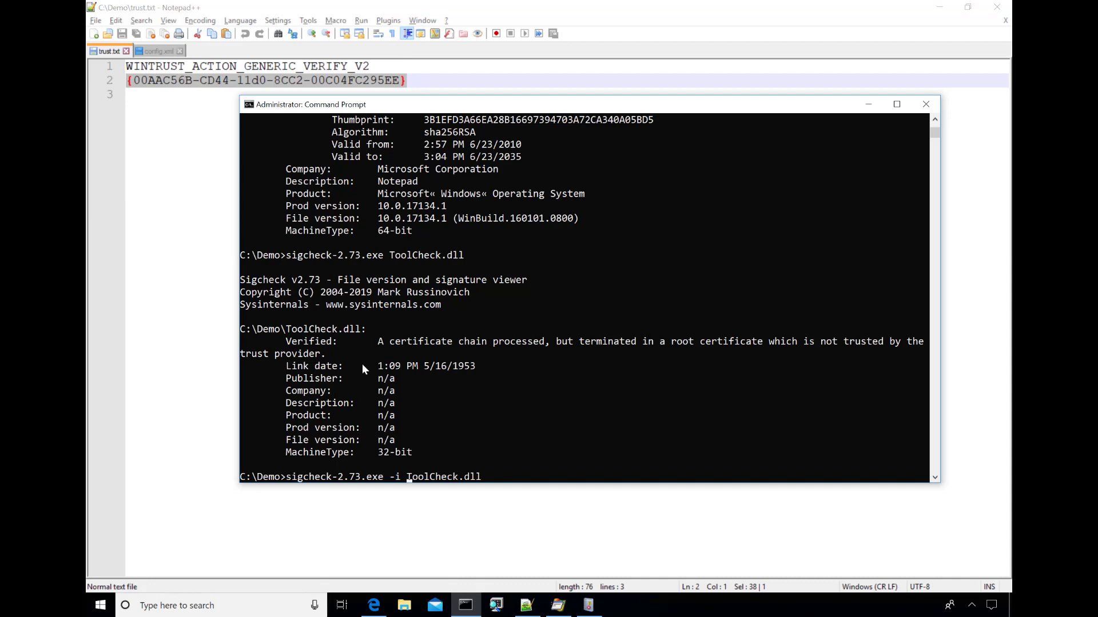
{"action": "key", "text": "Return"}
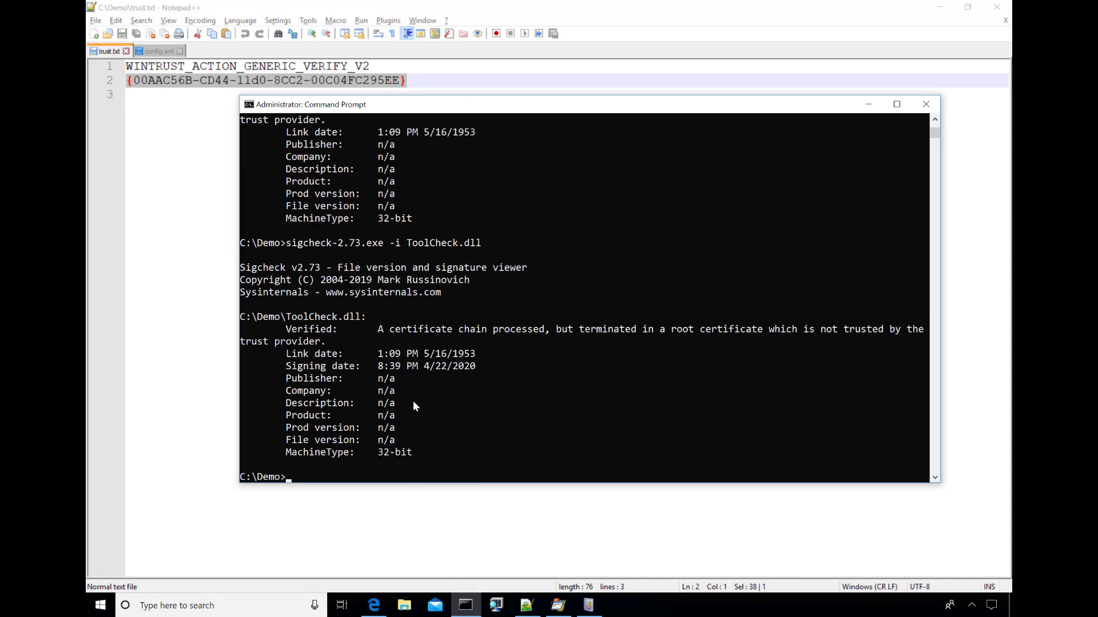
Run sigcheck.exe -i ToolCheck.dll and review its untrusted Windows Internal Build Tools signers
{"action": "type", "text": "sigcheck.exe -i ToolCheck.dll"}
{"action": "key", "text": "Return"}
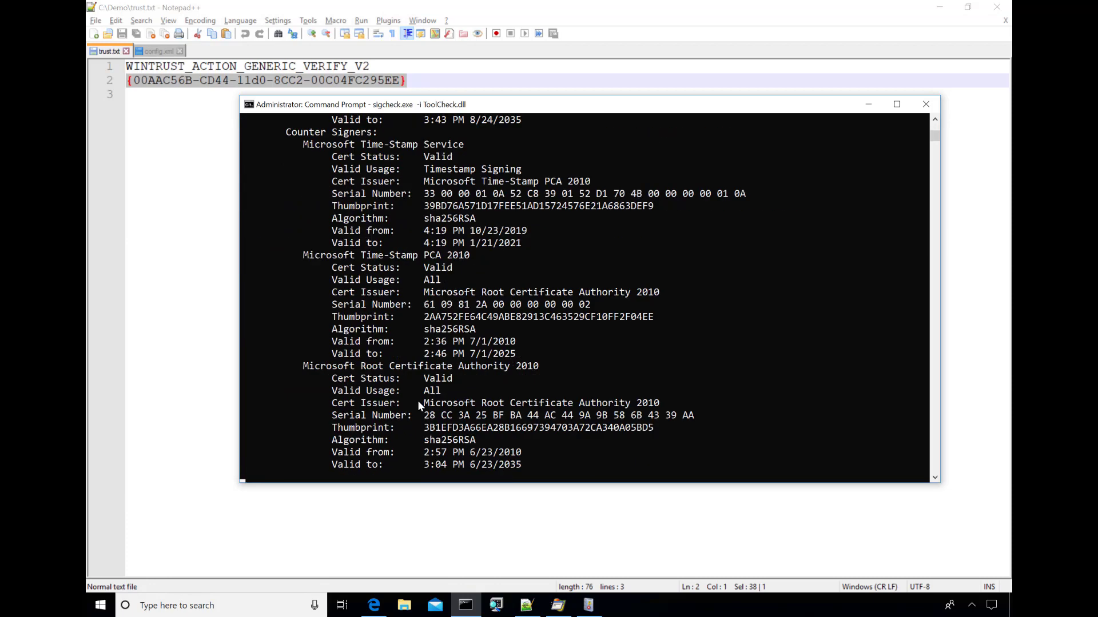
{"action": "scroll", "coordinate": [607, 302], "scroll_direction": "up", "scroll_amount": 15}
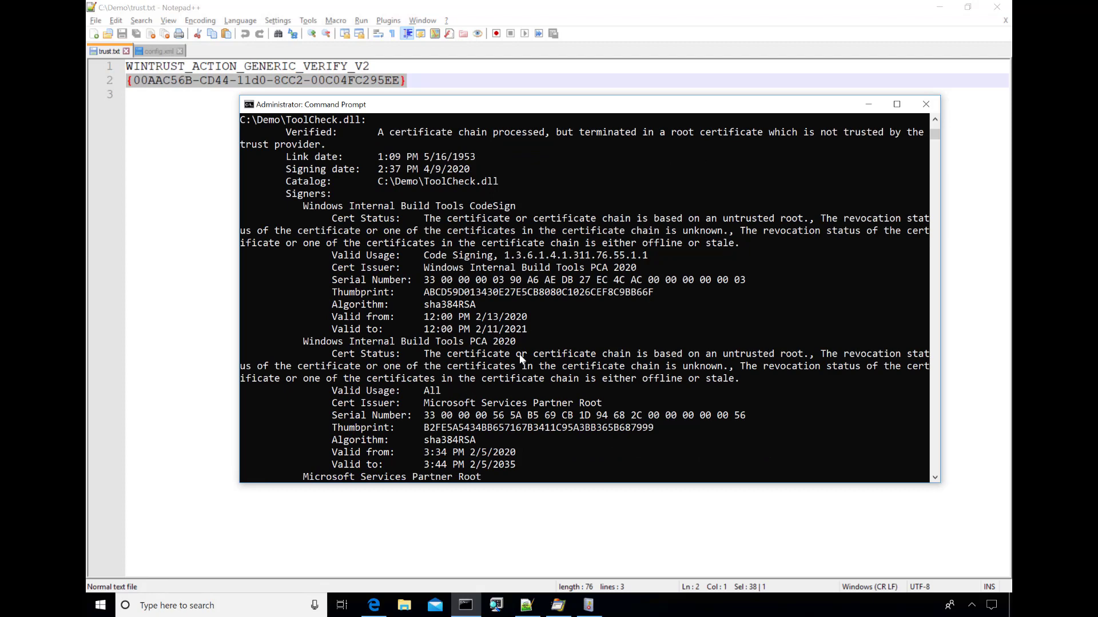
{"action": "key", "text": "Return"}
{"action": "key", "text": "Return"}
{"action": "key", "text": "Return"}
Clear the console, list Sigcheck's options with sigcheck.exe -?, then bring trust.txt in Notepad++ forward
{"action": "type", "text": "cls"}
{"action": "key", "text": "Return"}
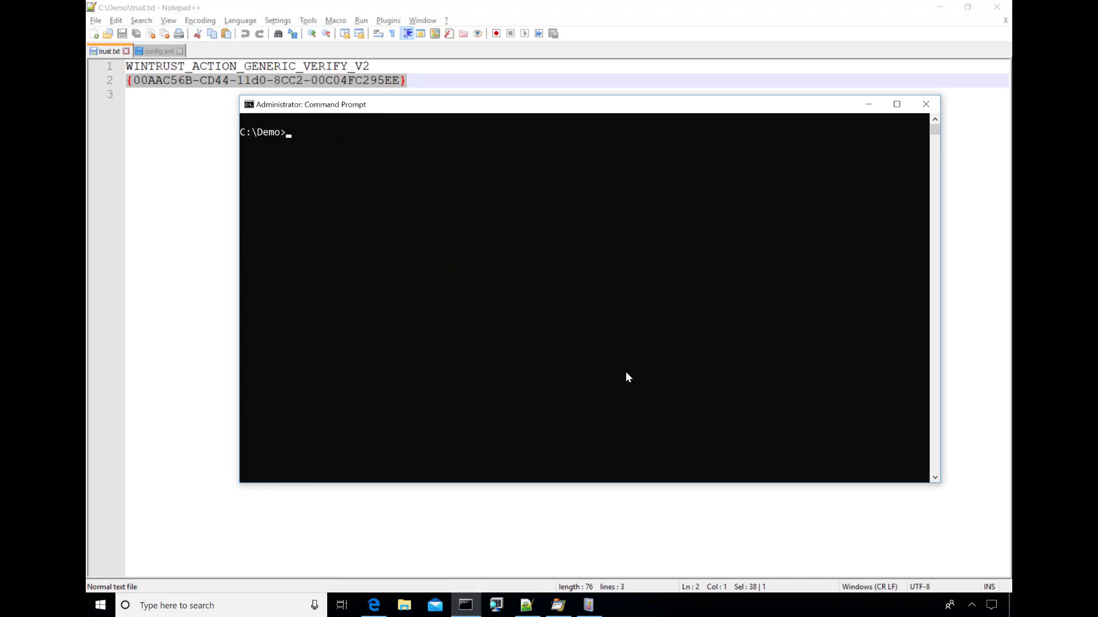
{"action": "type", "text": "sigcheck.exe -?"}
{"action": "key", "text": "Return"}
{"action": "scroll", "coordinate": [455, 274], "scroll_direction": "up", "scroll_amount": 3}
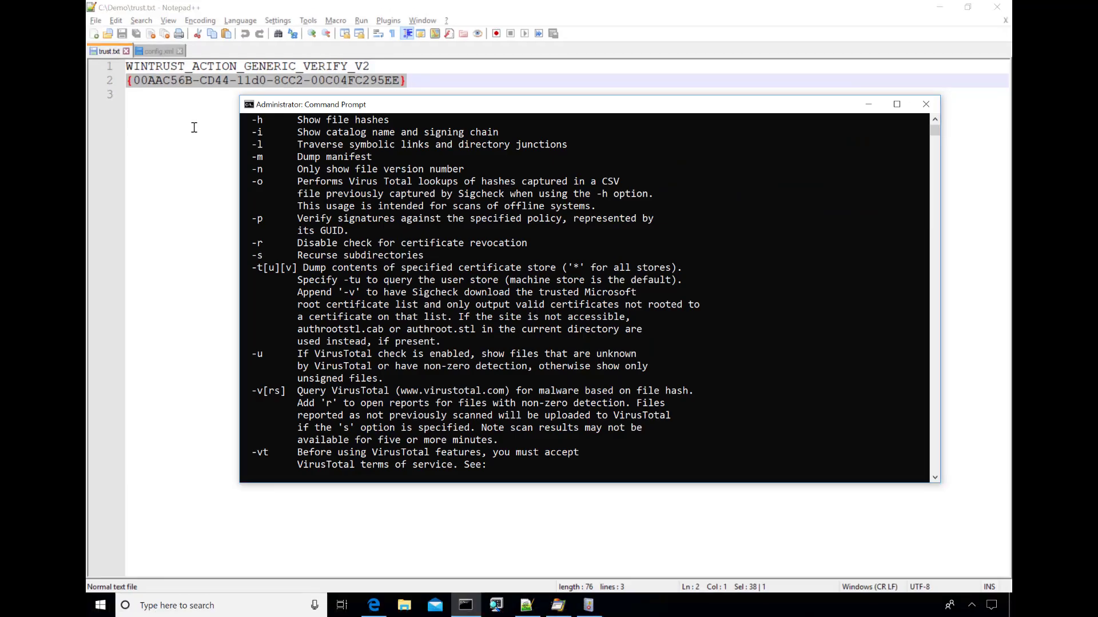
{"action": "left_click", "coordinate": [194, 127]}
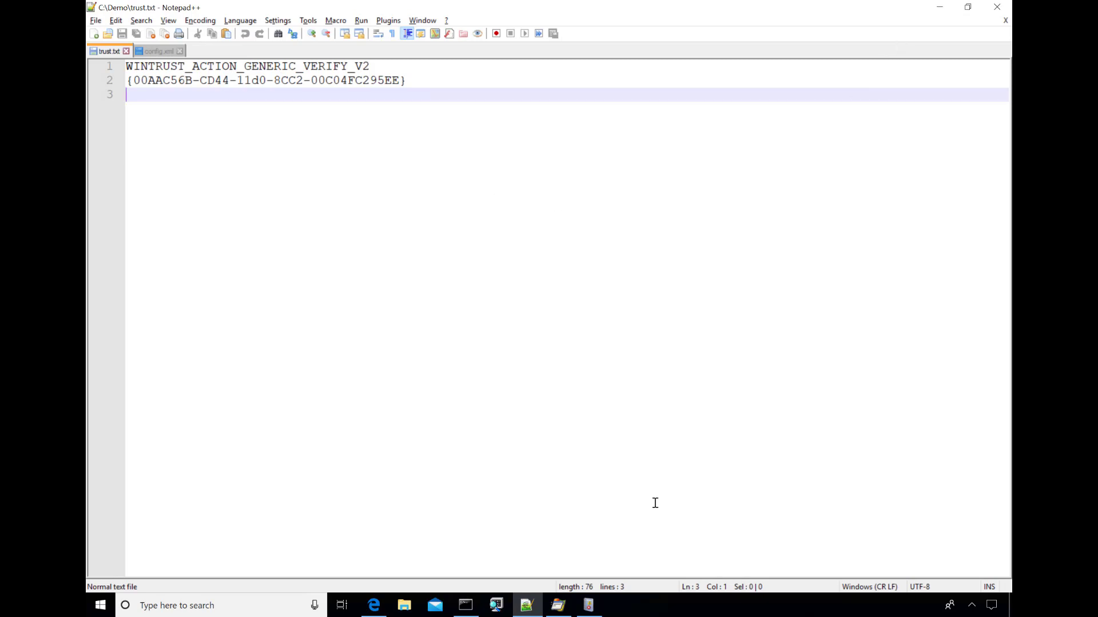
Bring up config.xml, the Sysmon schema 4.3 configuration, in Notepad++
{"action": "mouse_move", "coordinate": [632, 2]}
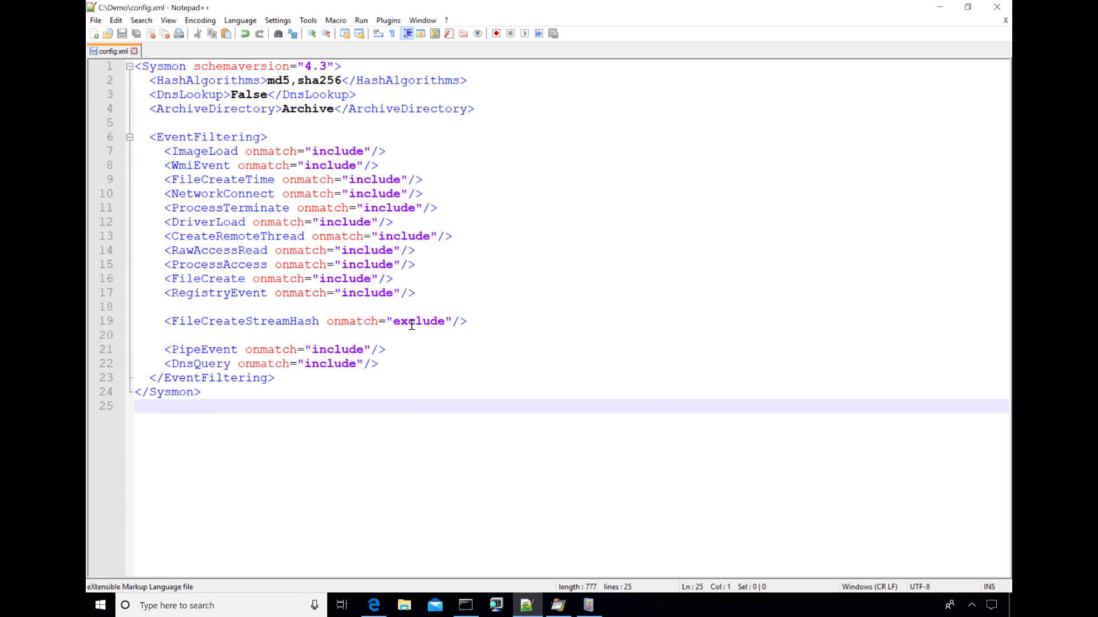
Place the cursor at the end of line 19, the FileCreateStreamHash exclude rule
{"action": "left_click", "coordinate": [472, 326]}
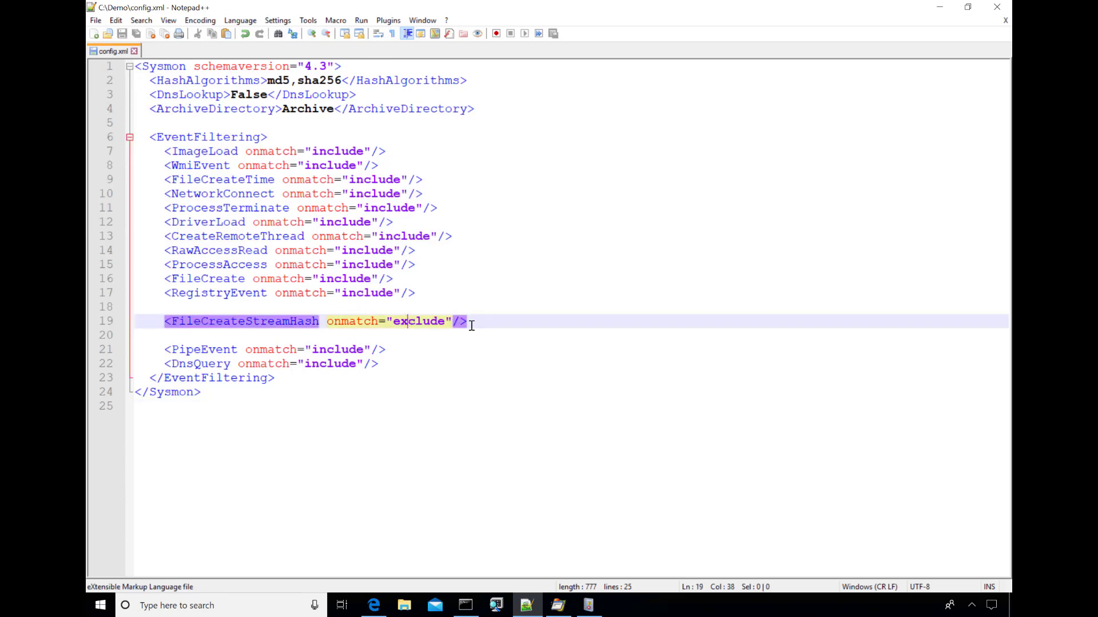
{"action": "left_click", "coordinate": [535, 319]}
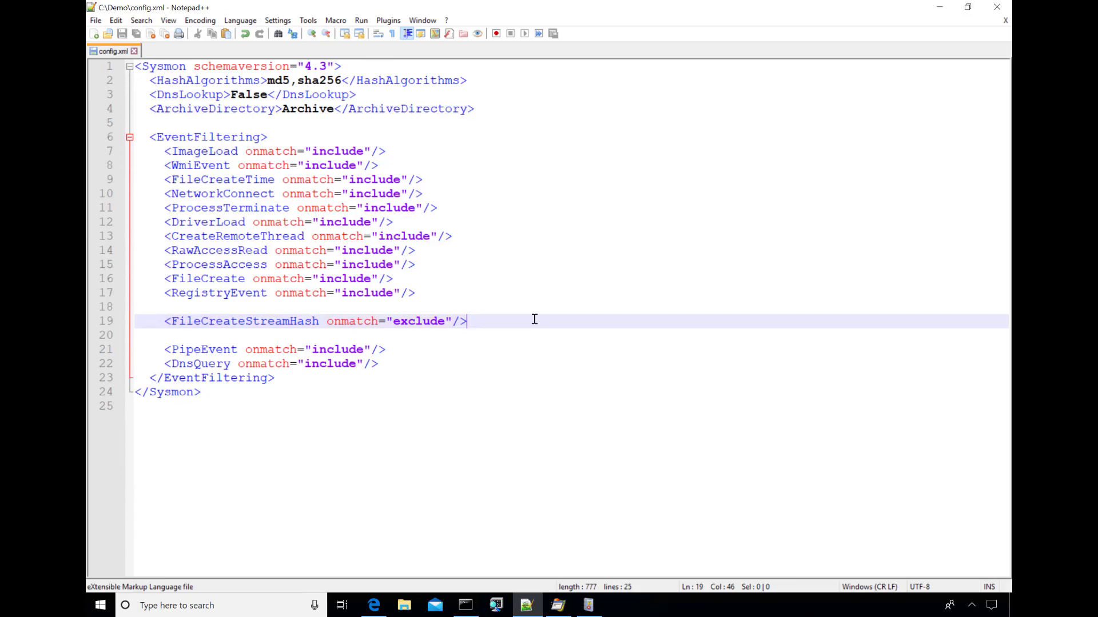
Back in Command Prompt, enter the command echo hello > out.txt at C:\Demo
{"action": "left_click", "coordinate": [466, 606]}
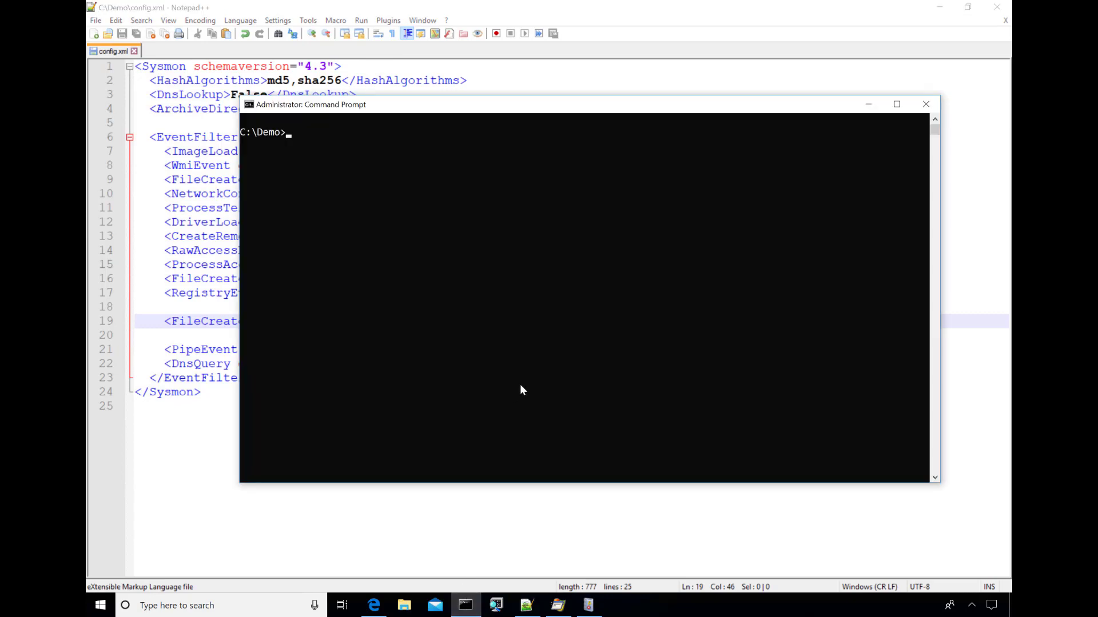
{"action": "type", "text": "echo hello > out.txt"}
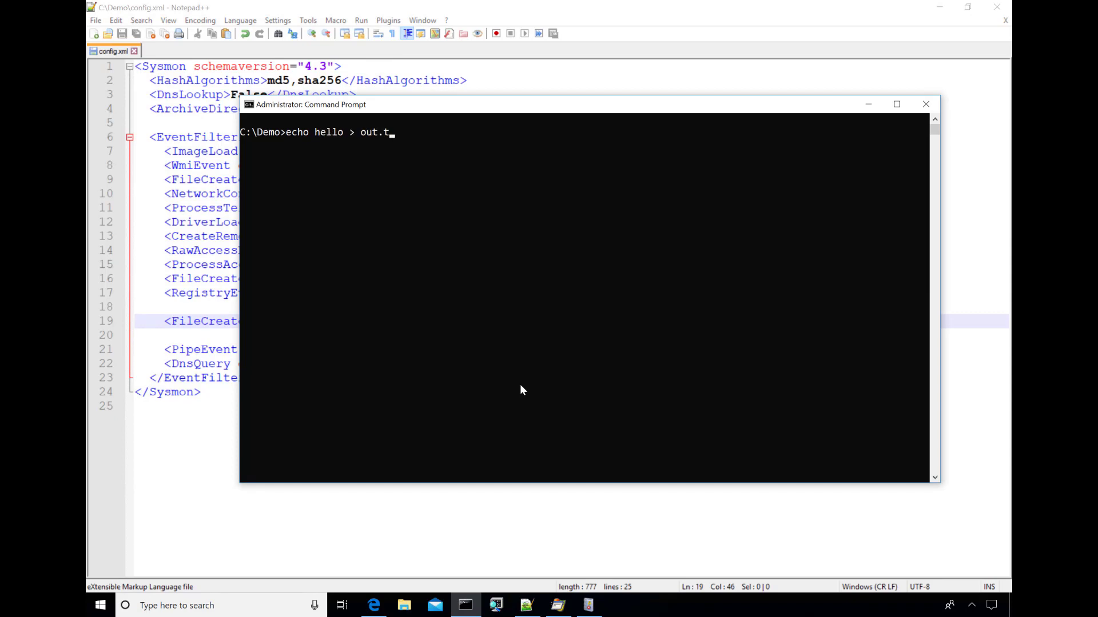
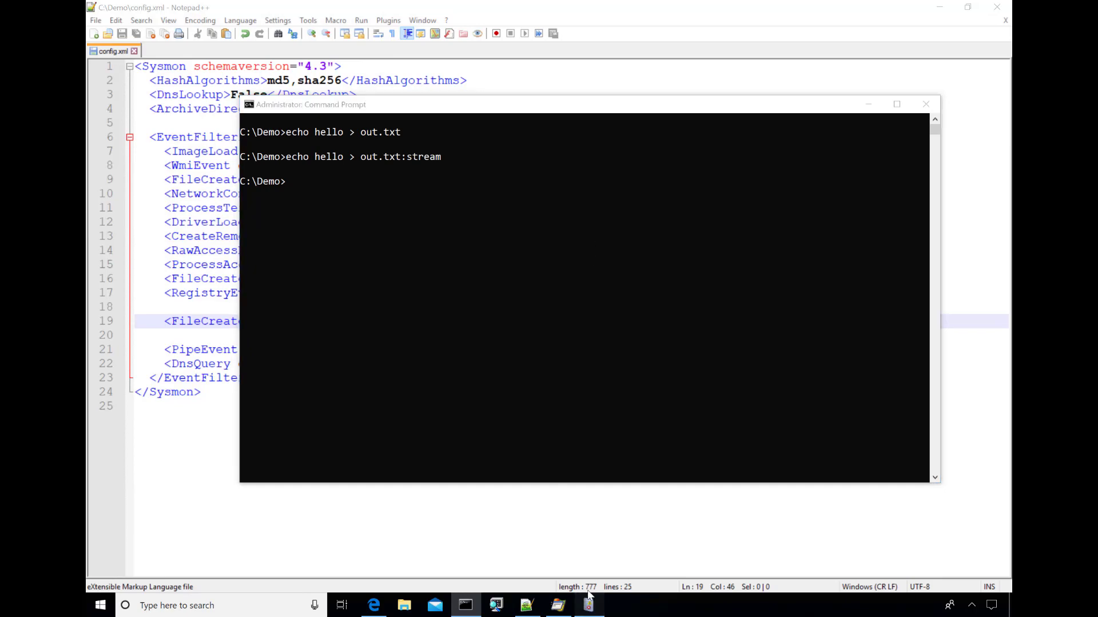
Refresh the Sysmon view and compare the Event 15 records for out.txt and out.txt:stream
{"action": "left_click", "coordinate": [589, 606]}
{"action": "left_click", "coordinate": [589, 606]}
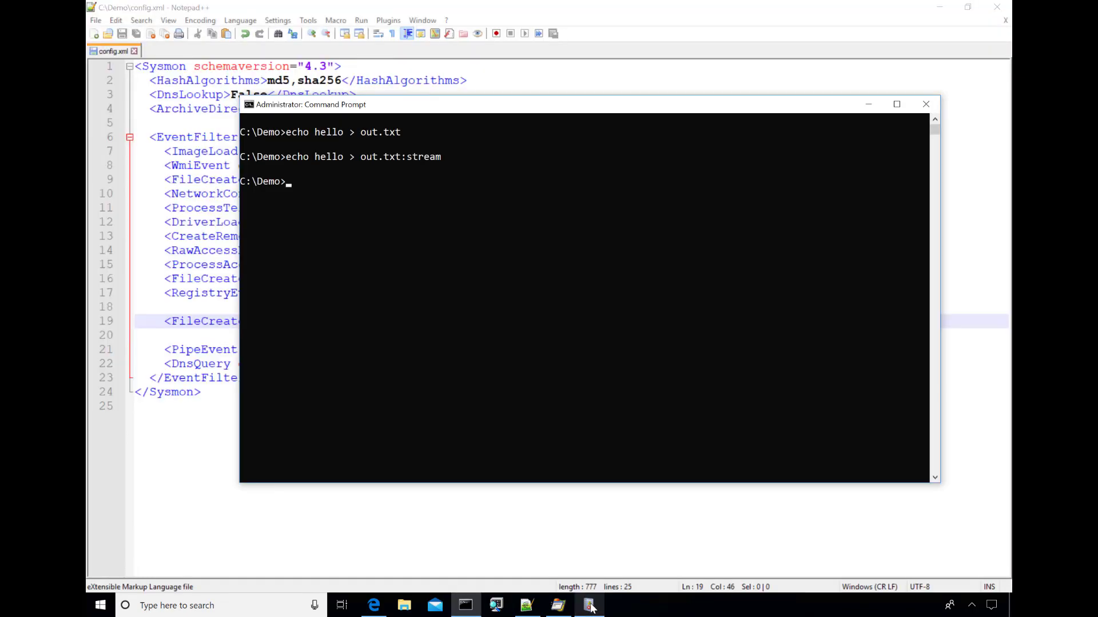
{"action": "left_click", "coordinate": [590, 606]}
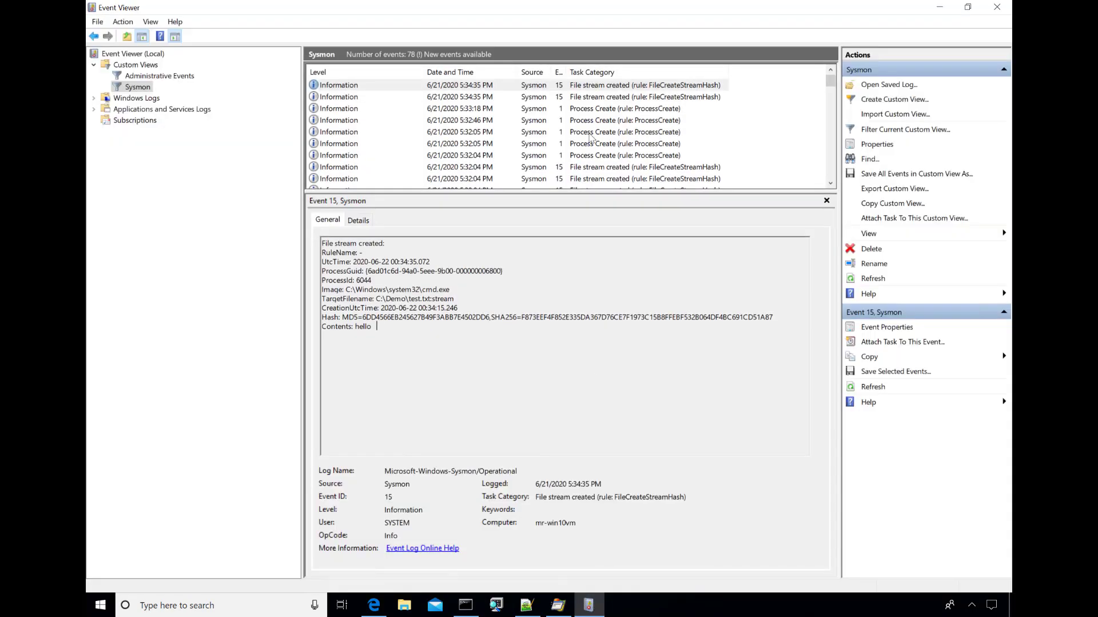
{"action": "key", "text": "F5"}
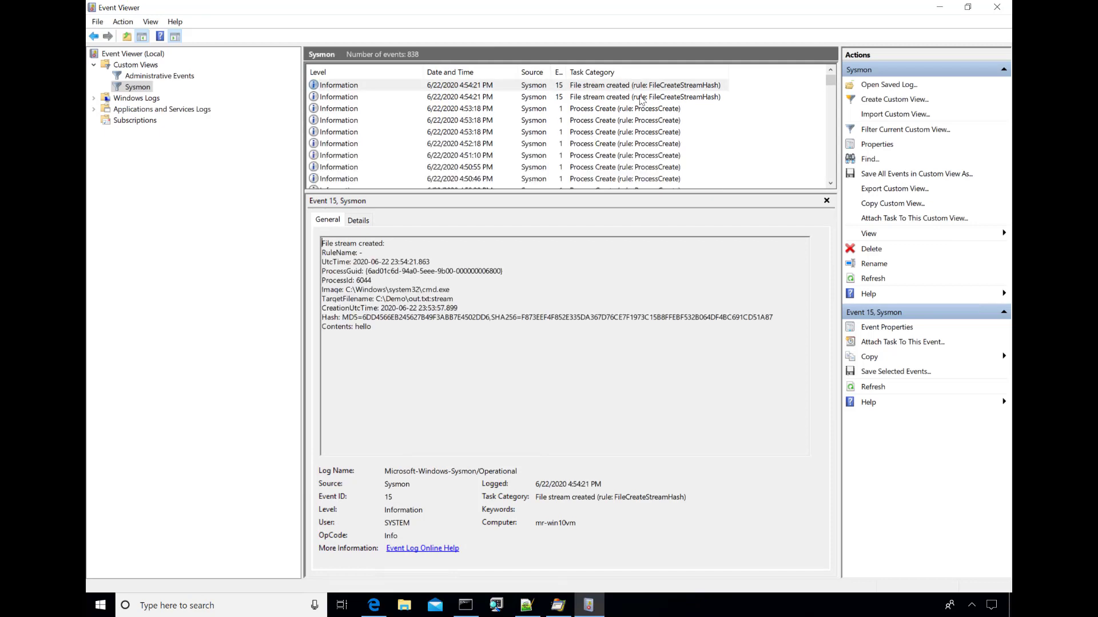
{"action": "left_click", "coordinate": [641, 98]}
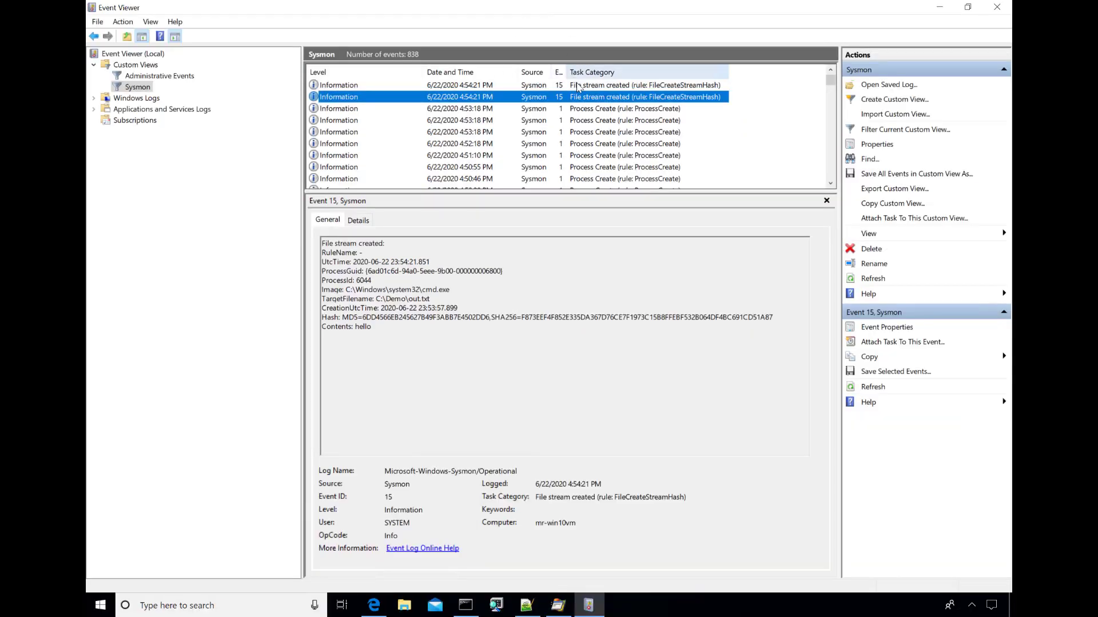
{"action": "left_click", "coordinate": [578, 86]}
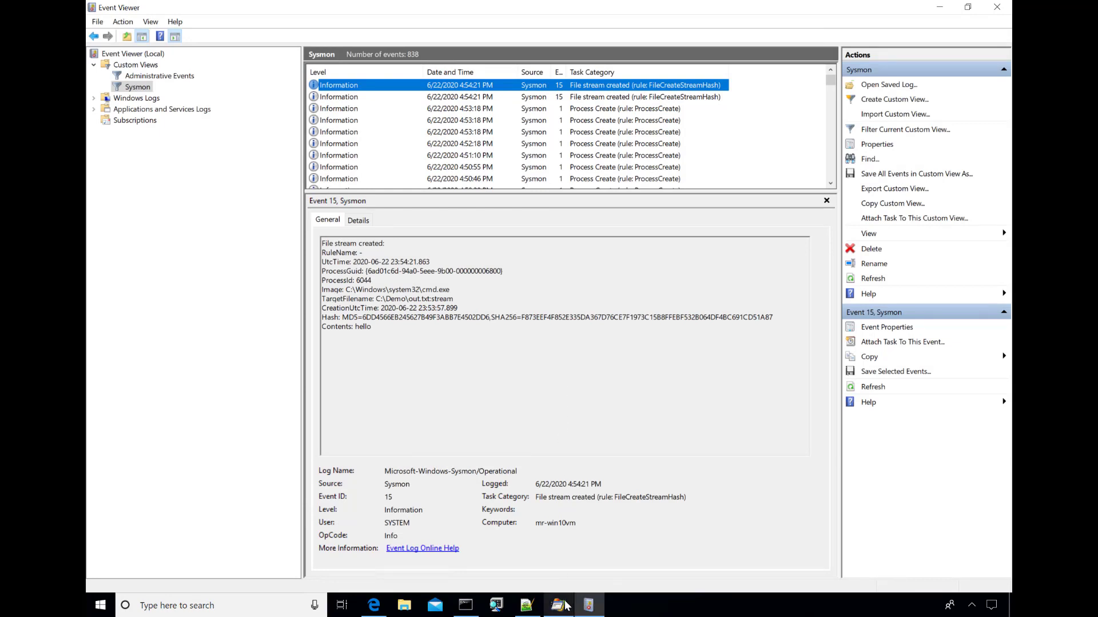
{"action": "mouse_move", "coordinate": [565, 604]}
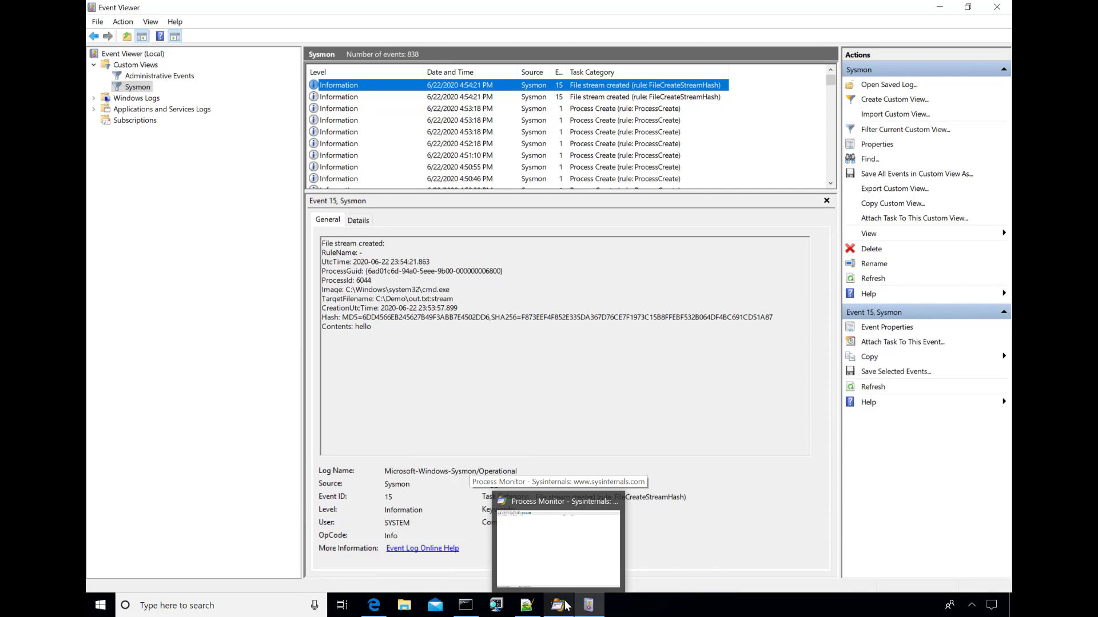
Switch to Process Monitor and turn on event capture
{"action": "left_click", "coordinate": [564, 605]}
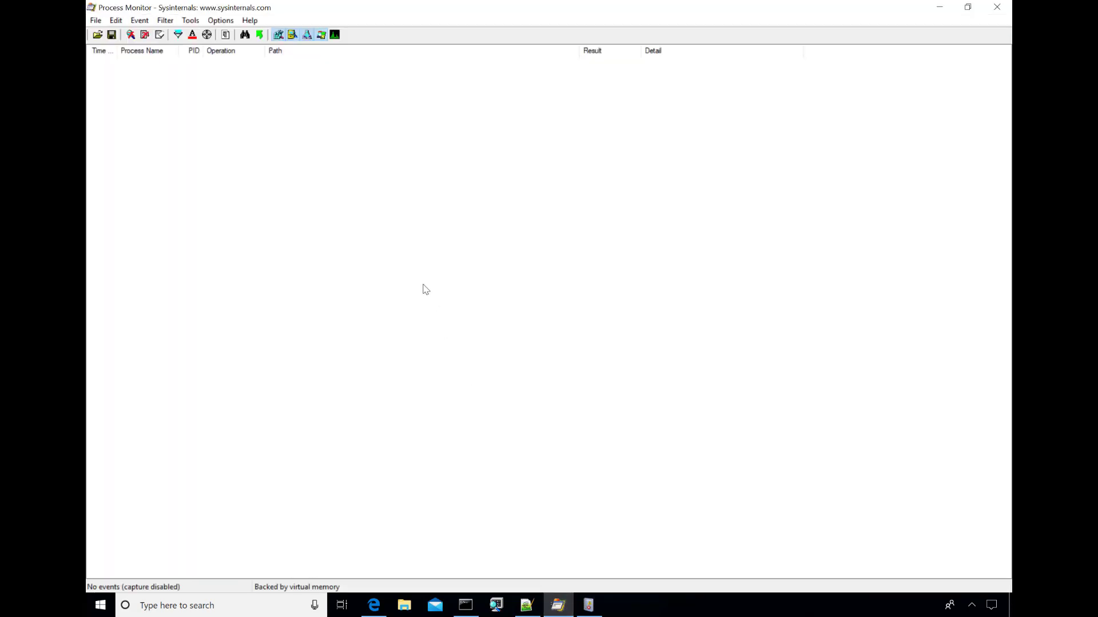
{"action": "left_click", "coordinate": [131, 35]}
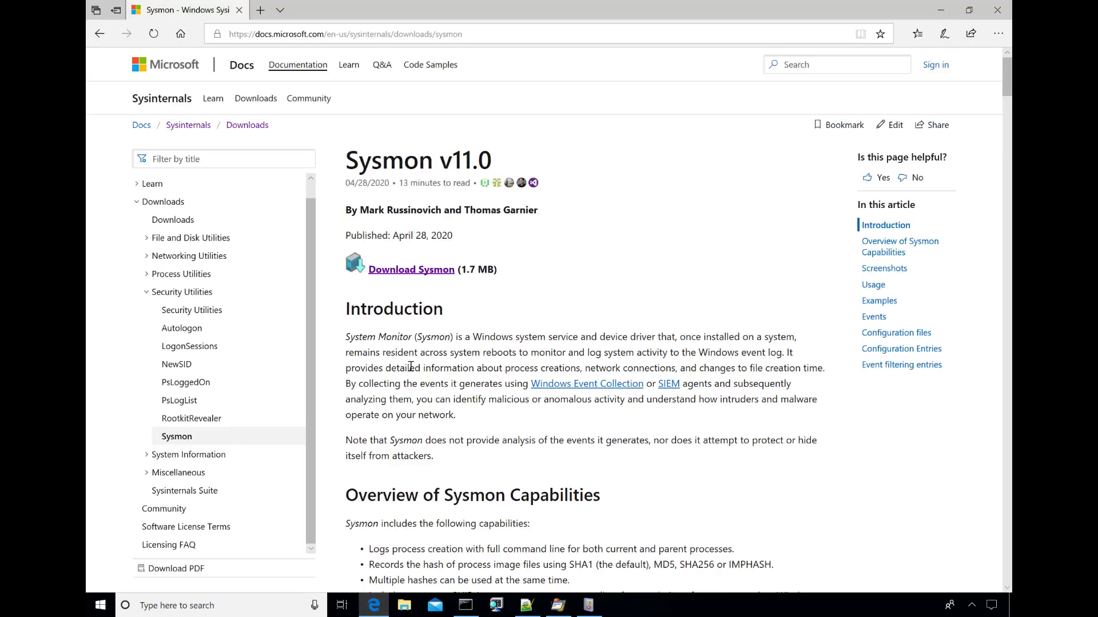
Download Sysmon from the documentation page and save it as Sysmon (3).zip
{"action": "left_click", "coordinate": [423, 272]}
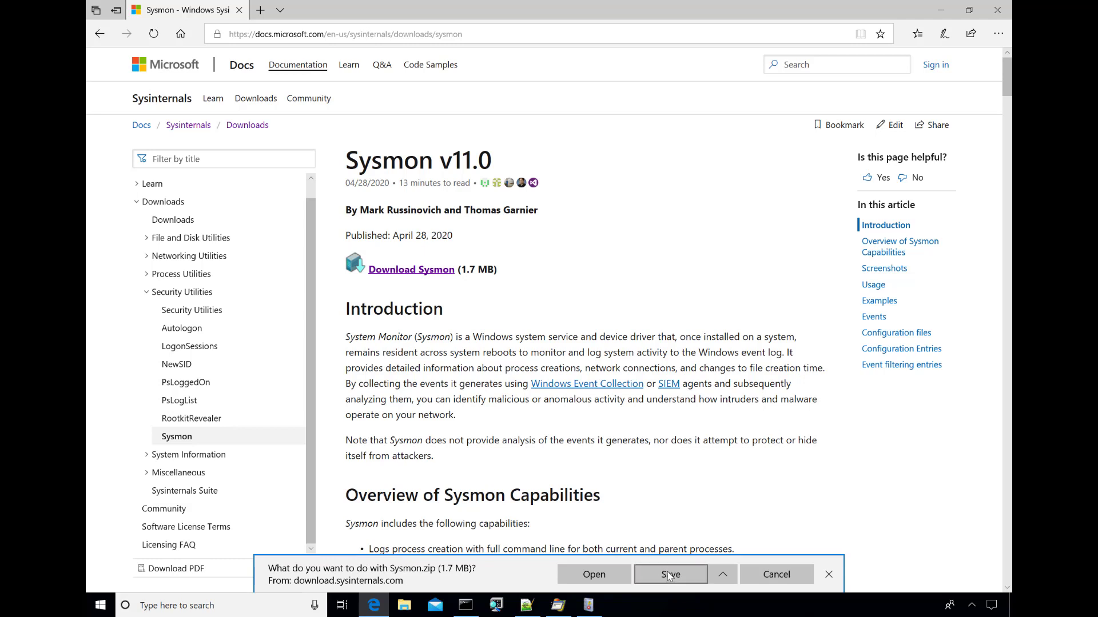
{"action": "left_click", "coordinate": [670, 575]}
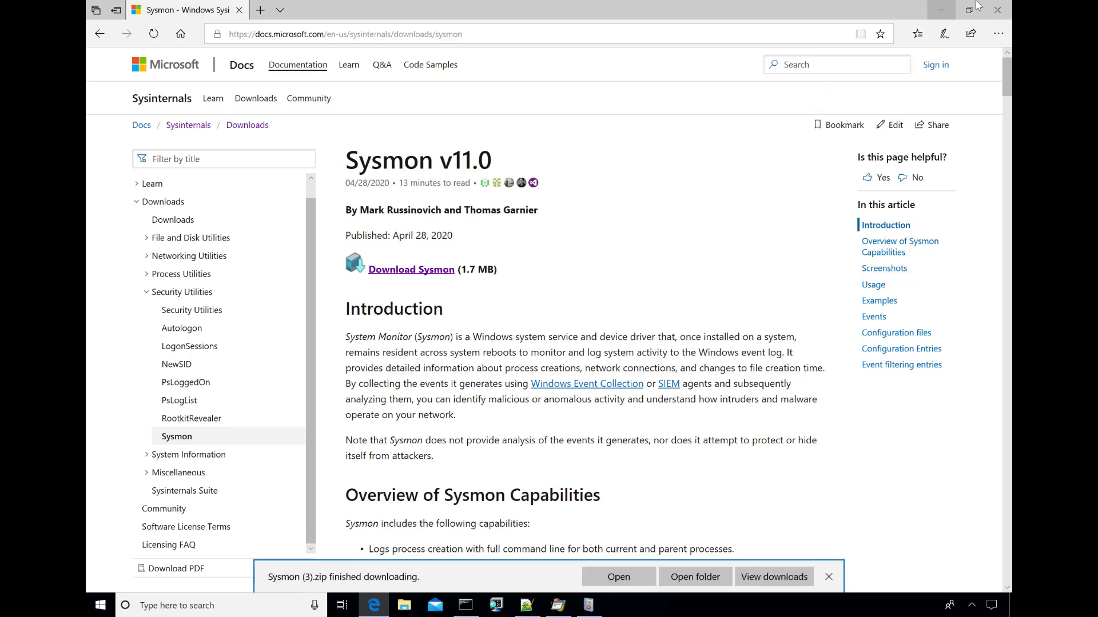
Minimize Edge and inspect the CloseFile and first WriteFile events on the Zone.Identifier stream
{"action": "mouse_move", "coordinate": [952, 11]}
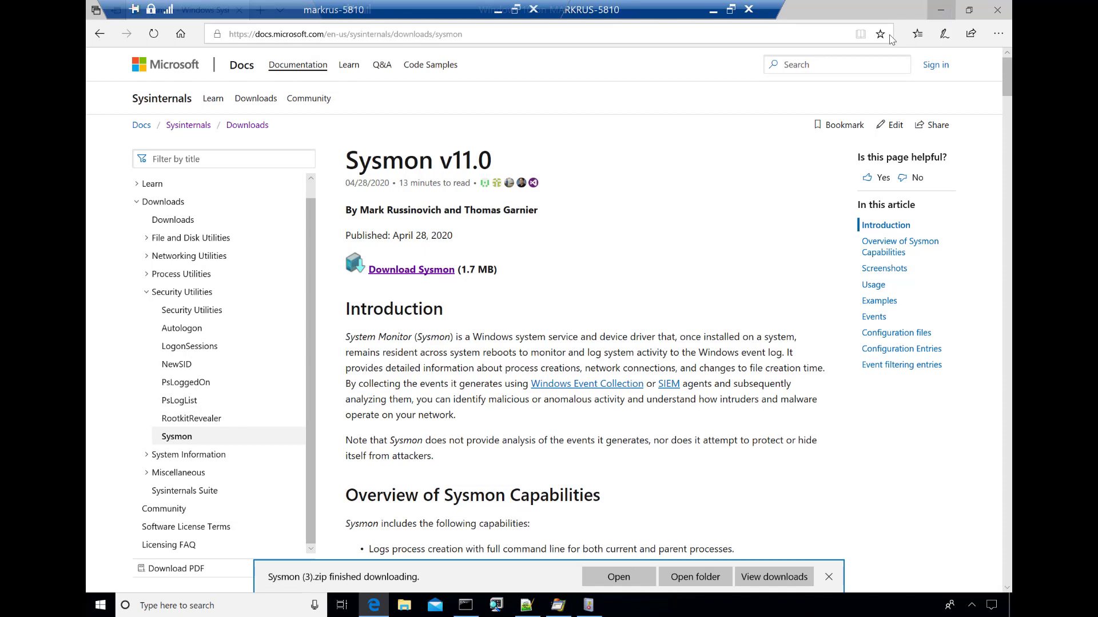
{"action": "left_click", "coordinate": [942, 10]}
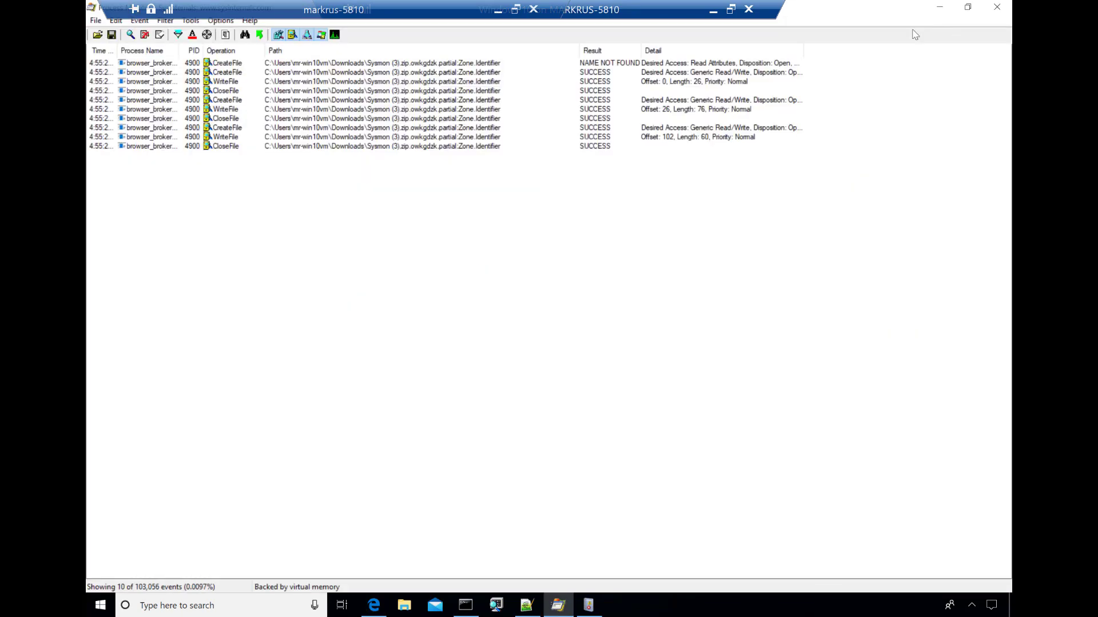
{"action": "left_click", "coordinate": [527, 119]}
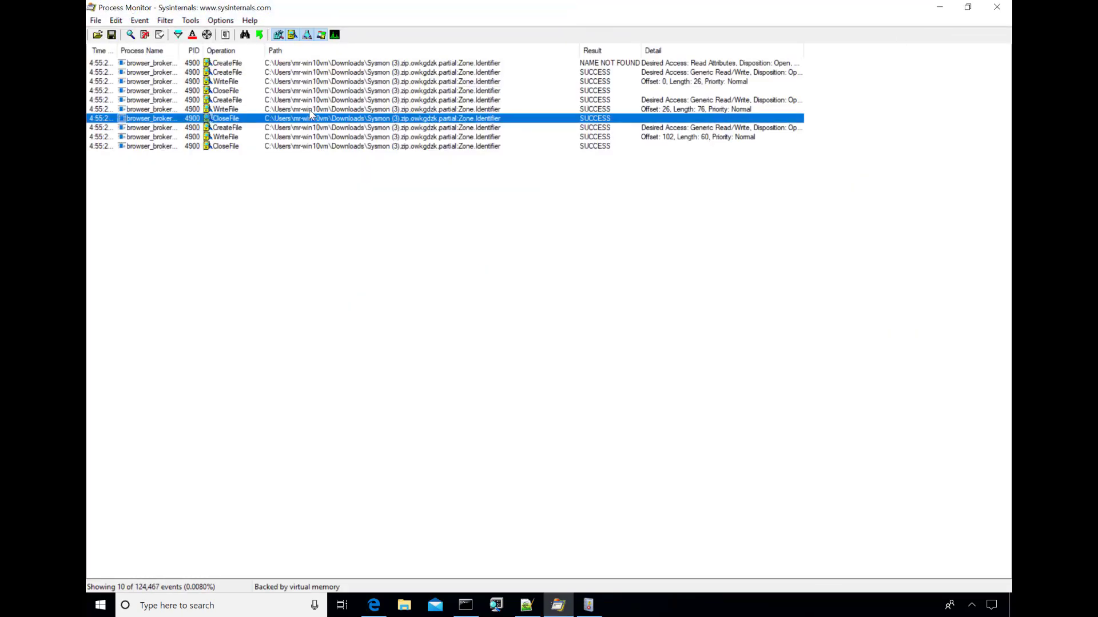
{"action": "left_click", "coordinate": [273, 83]}
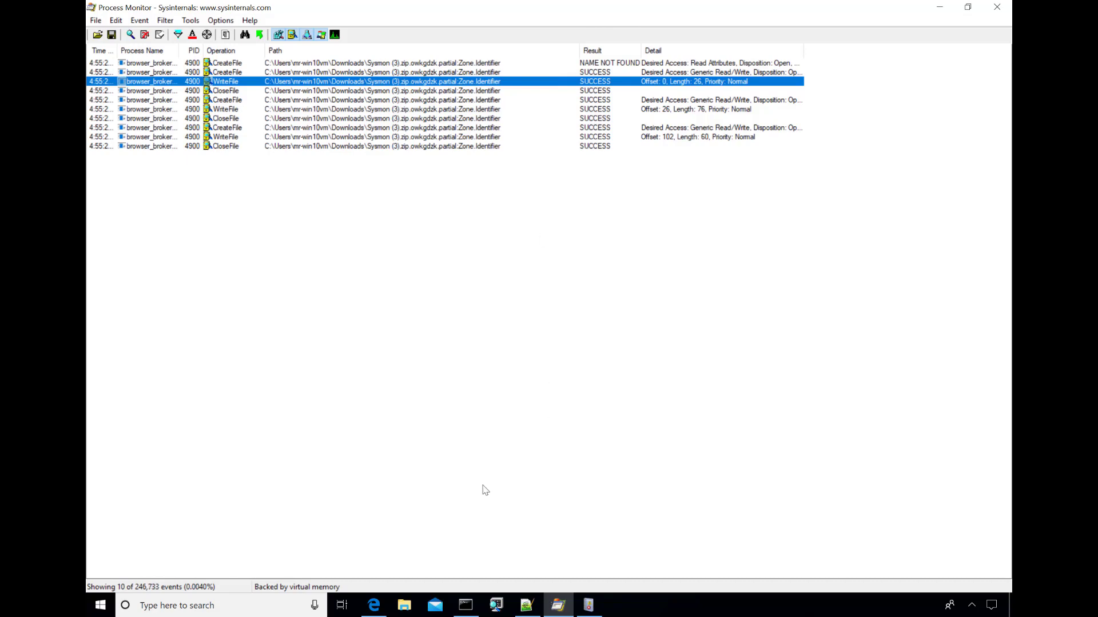
Refresh the Sysmon log and open the newest File stream created events for the partial zip
{"action": "left_click", "coordinate": [596, 605]}
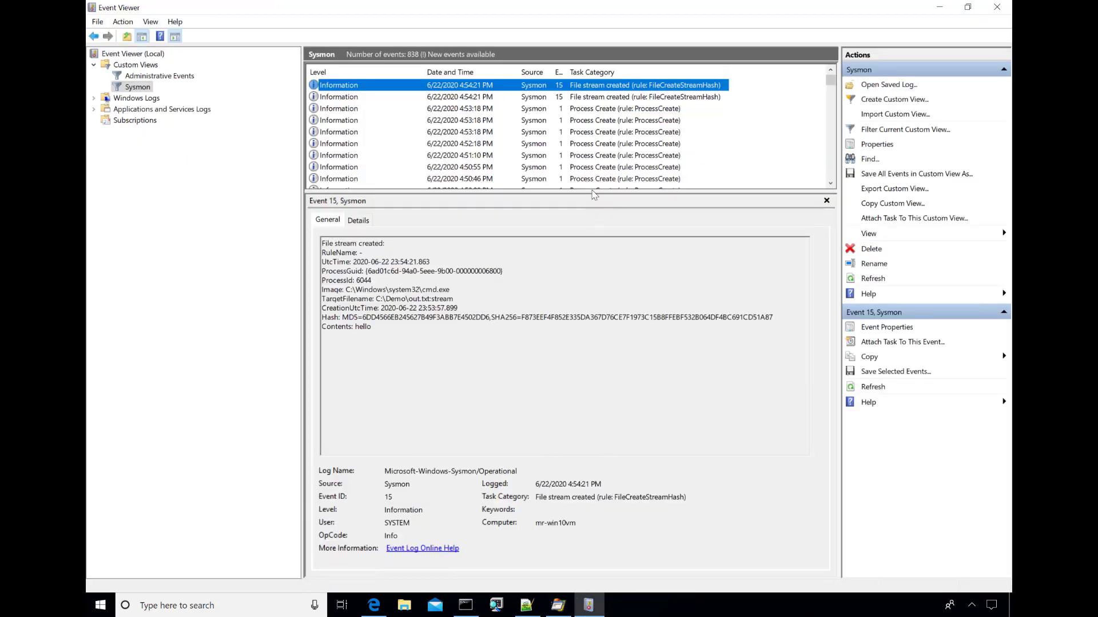
{"action": "key", "text": "F5"}
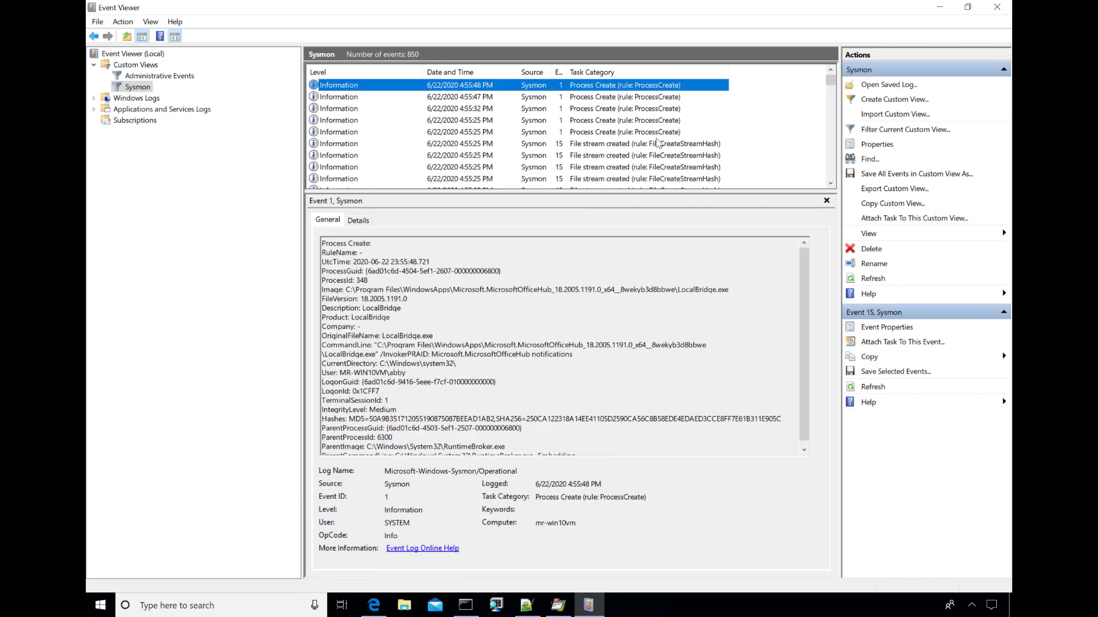
{"action": "left_click", "coordinate": [686, 146]}
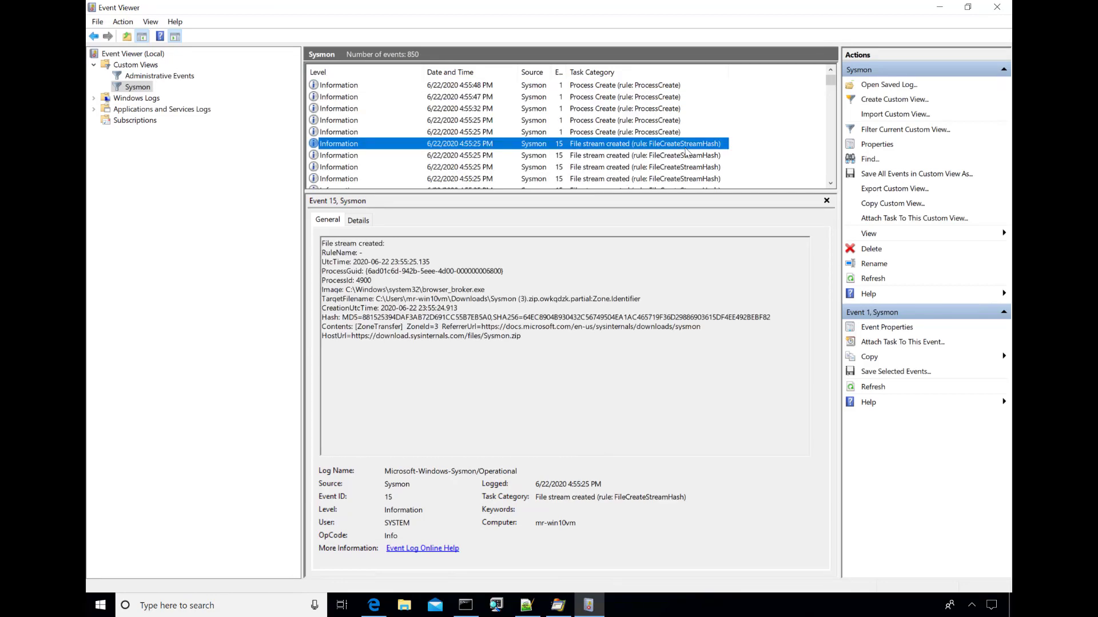
{"action": "left_click", "coordinate": [830, 183]}
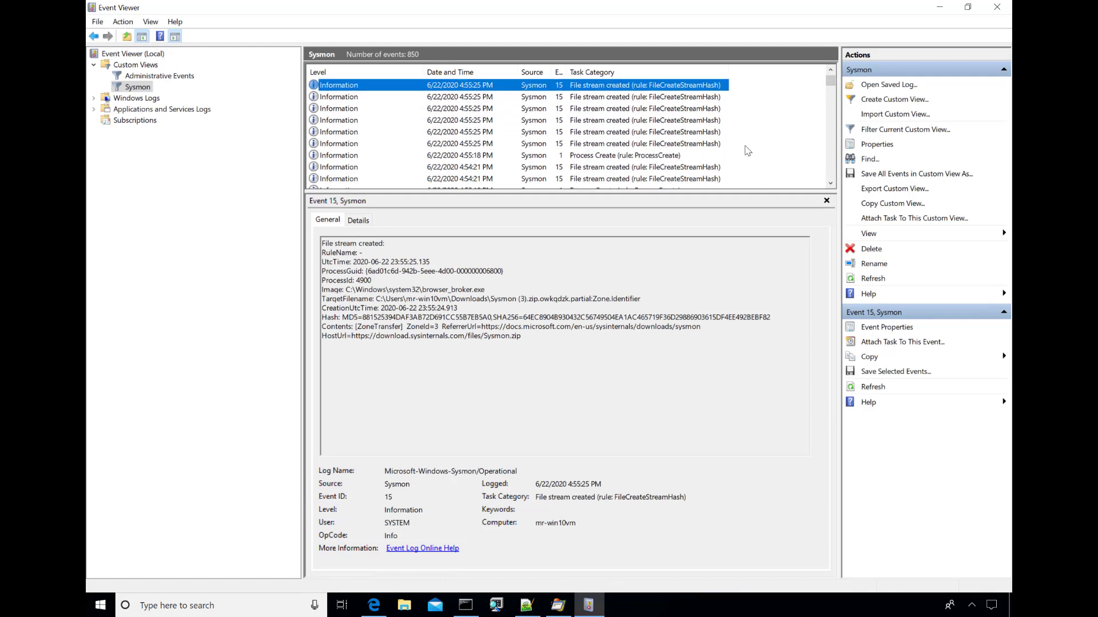
{"action": "left_click", "coordinate": [714, 146]}
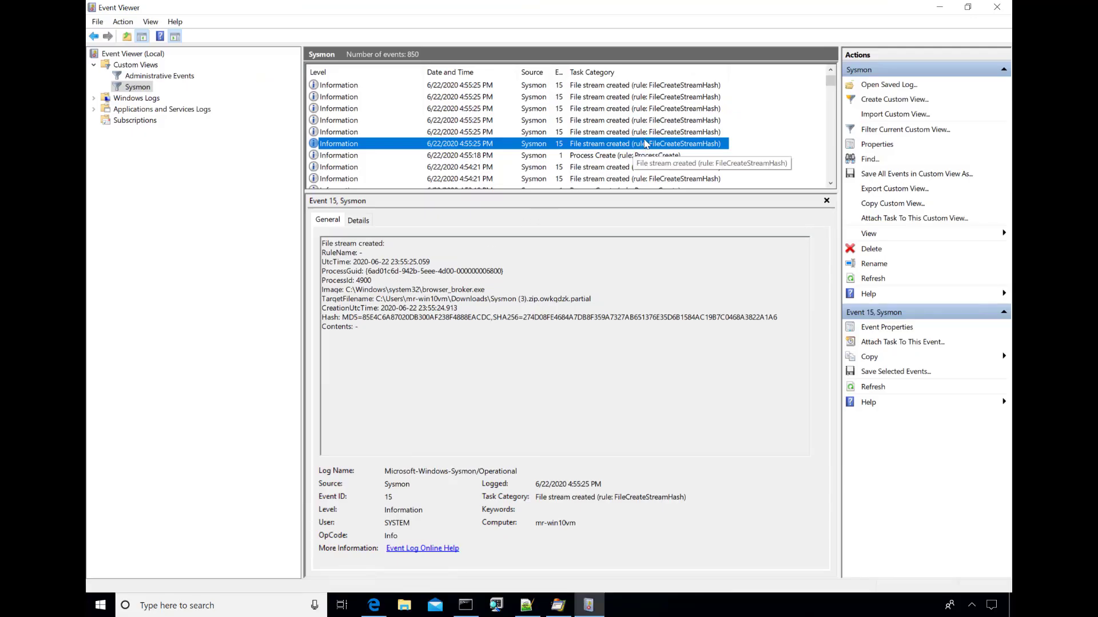
Review the Zone.Identifier events showing ZoneId=3, the referrer URL and the HostUrl
{"action": "left_click", "coordinate": [644, 132]}
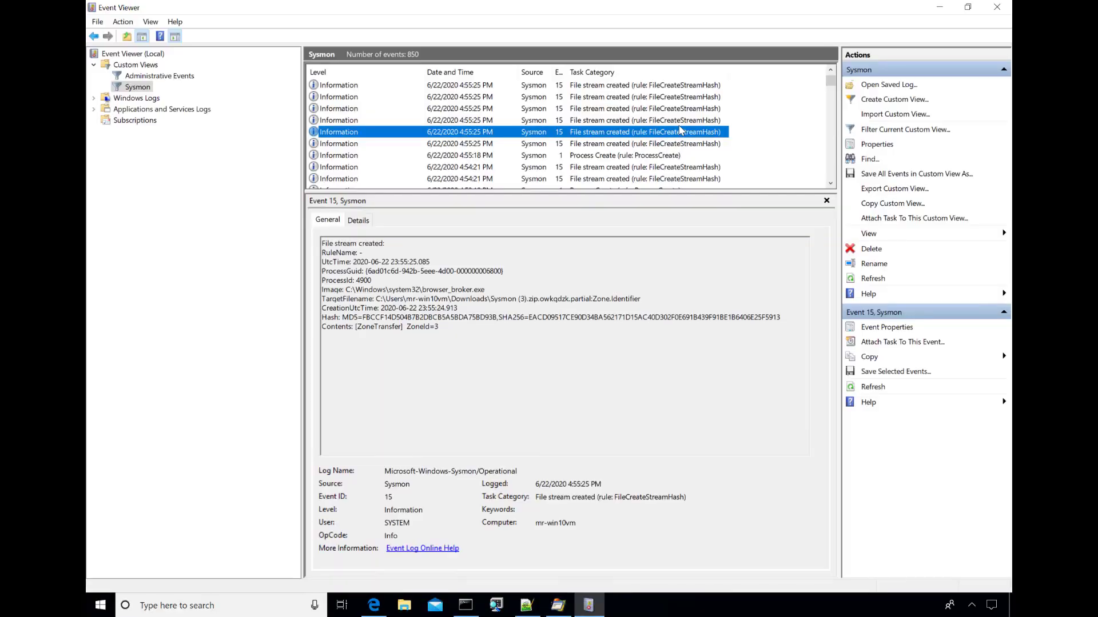
{"action": "left_click", "coordinate": [665, 121]}
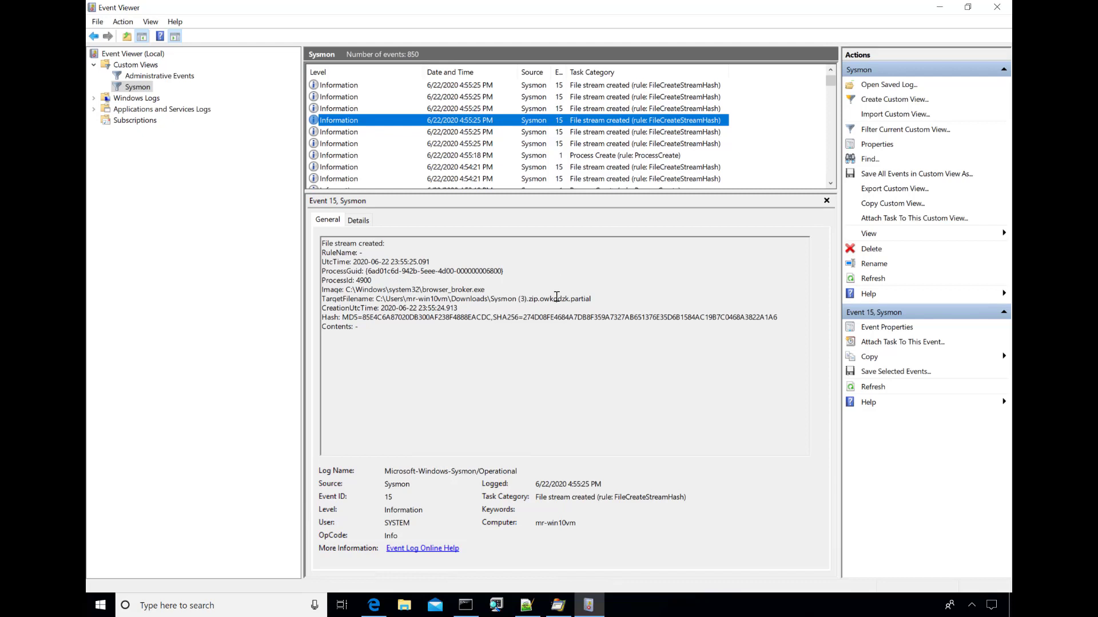
{"action": "left_click", "coordinate": [654, 109]}
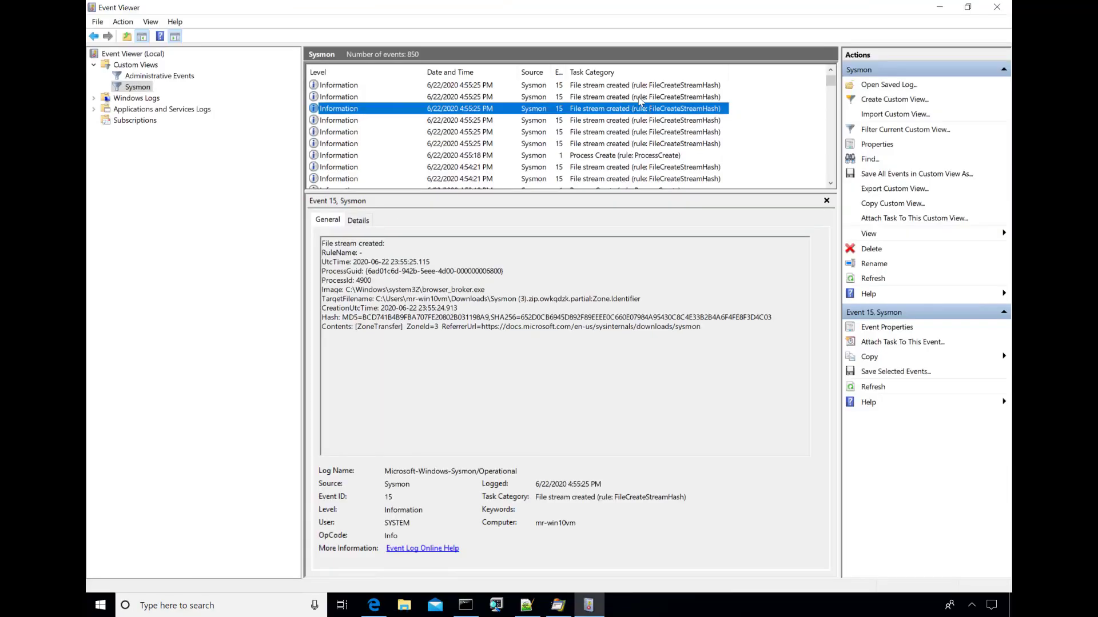
{"action": "left_click", "coordinate": [645, 87]}
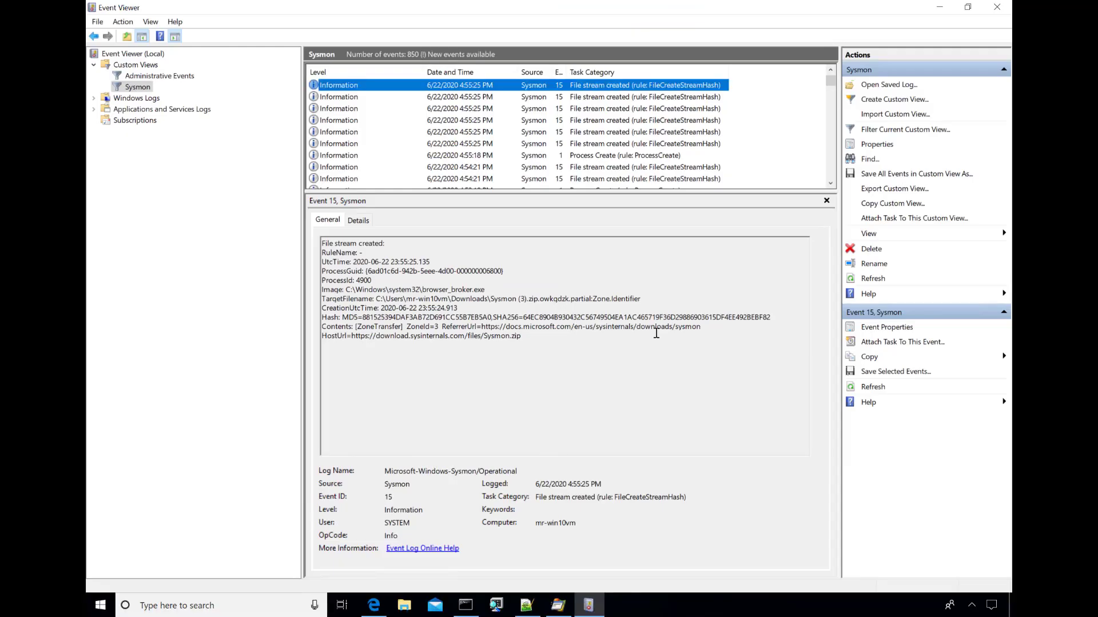
Show the first Zone.Identifier WriteFile's call stack and open urlmon.dll's module properties
{"action": "left_click", "coordinate": [565, 605]}
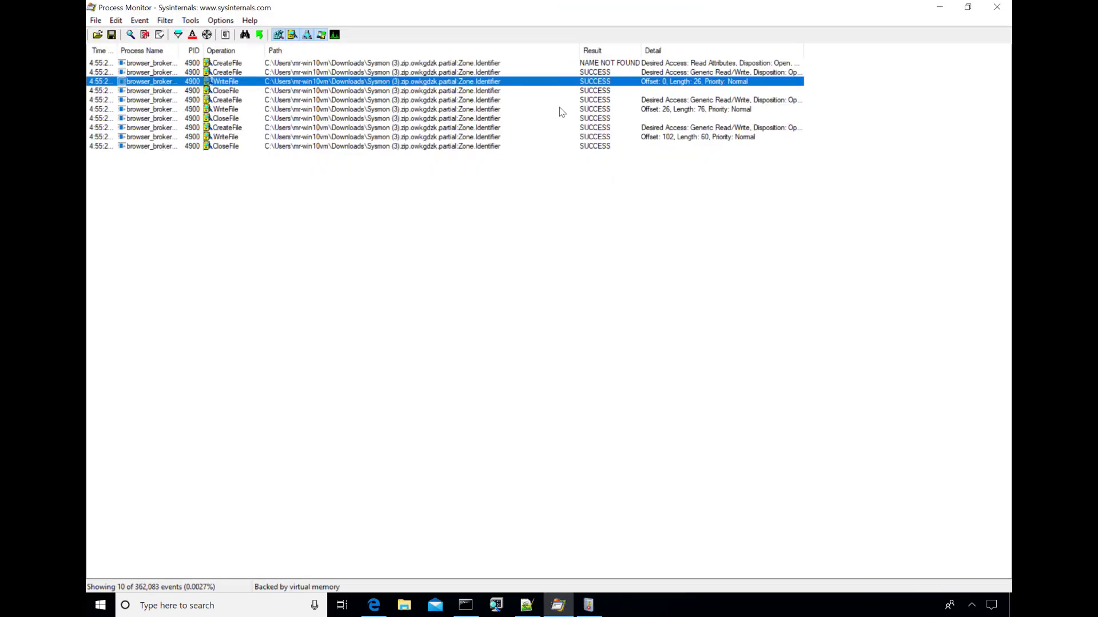
{"action": "left_click", "coordinate": [560, 112]}
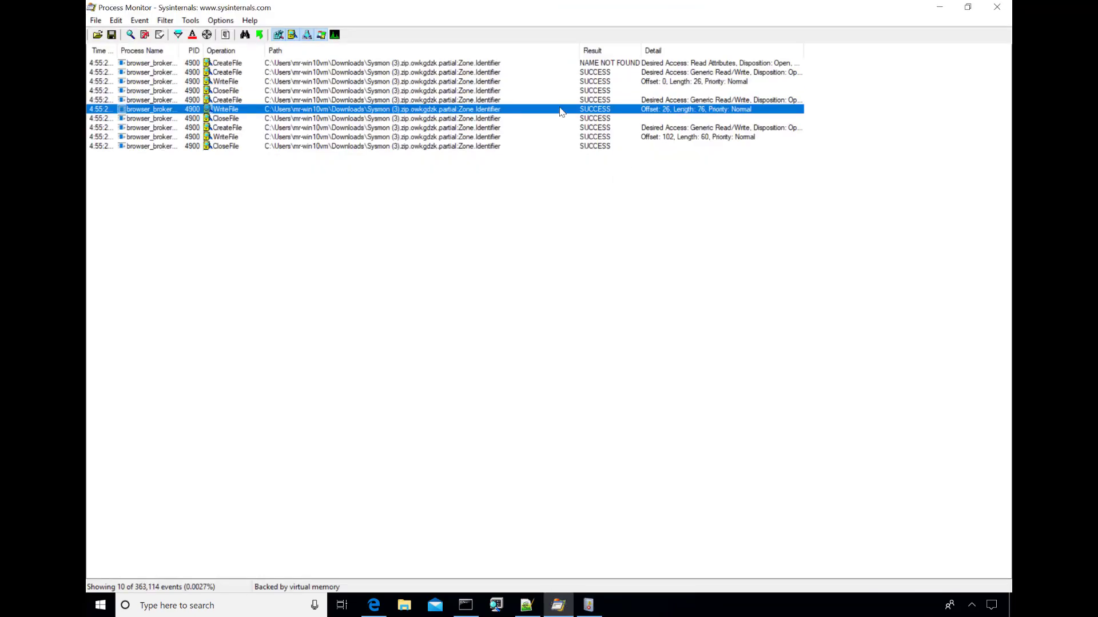
{"action": "key", "text": "Up"}
{"action": "key", "text": "Up"}
{"action": "key", "text": "Up"}
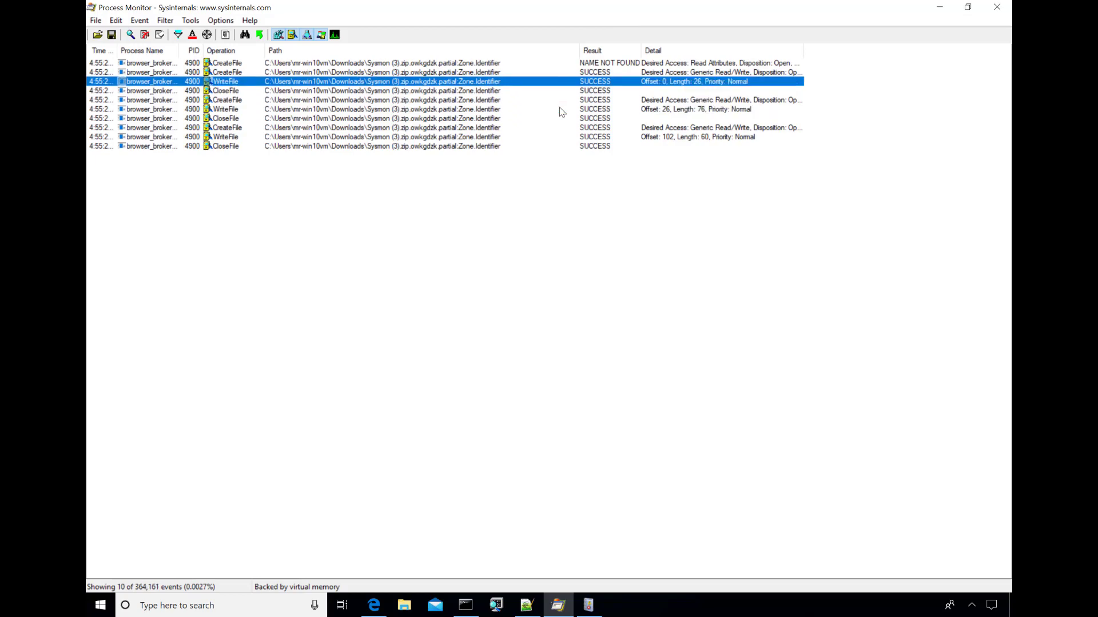
{"action": "key", "text": "ctrl+k"}
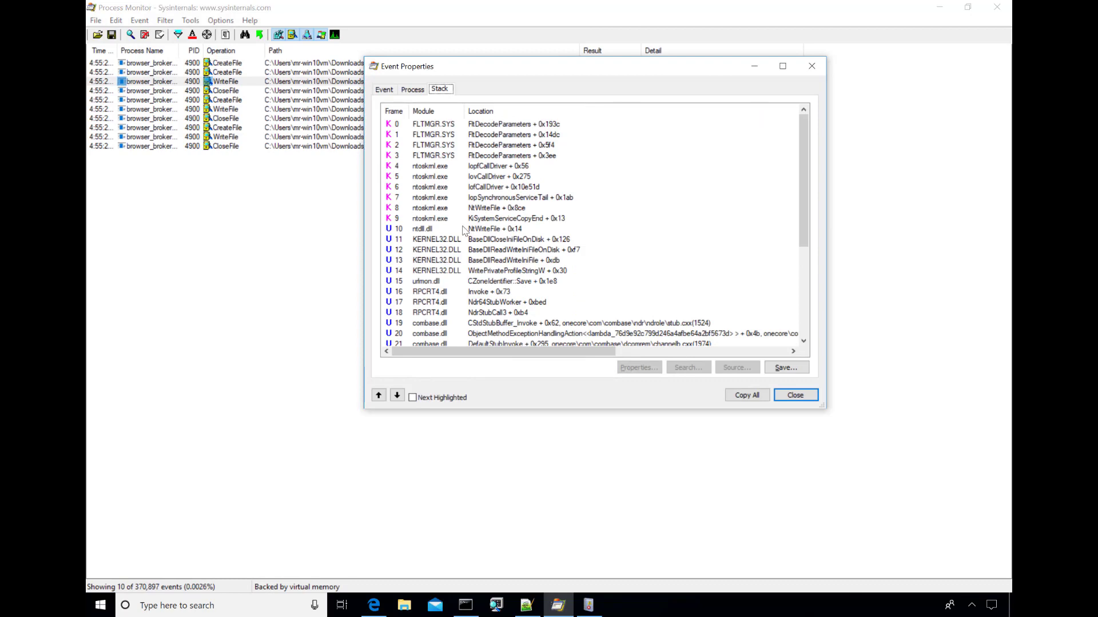
{"action": "double_click", "coordinate": [505, 283]}
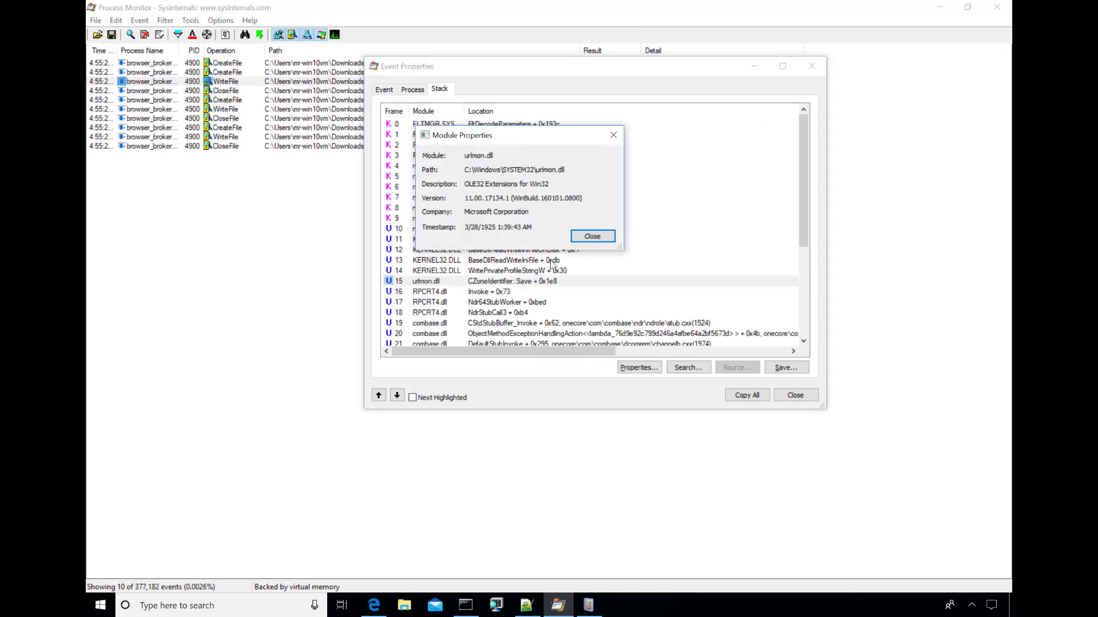